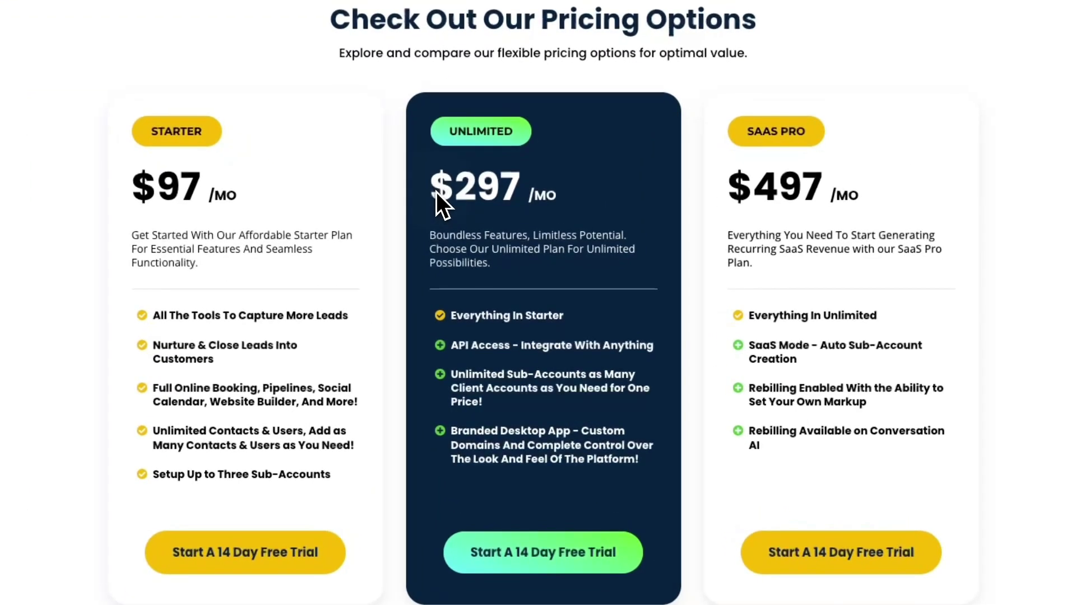
Review the Unlimited plan price, Custom Domains and SaaS Pro features on the pricing page
{"action": "left_click_drag", "start_coordinate": [453, 248], "coordinate": [490, 250]}
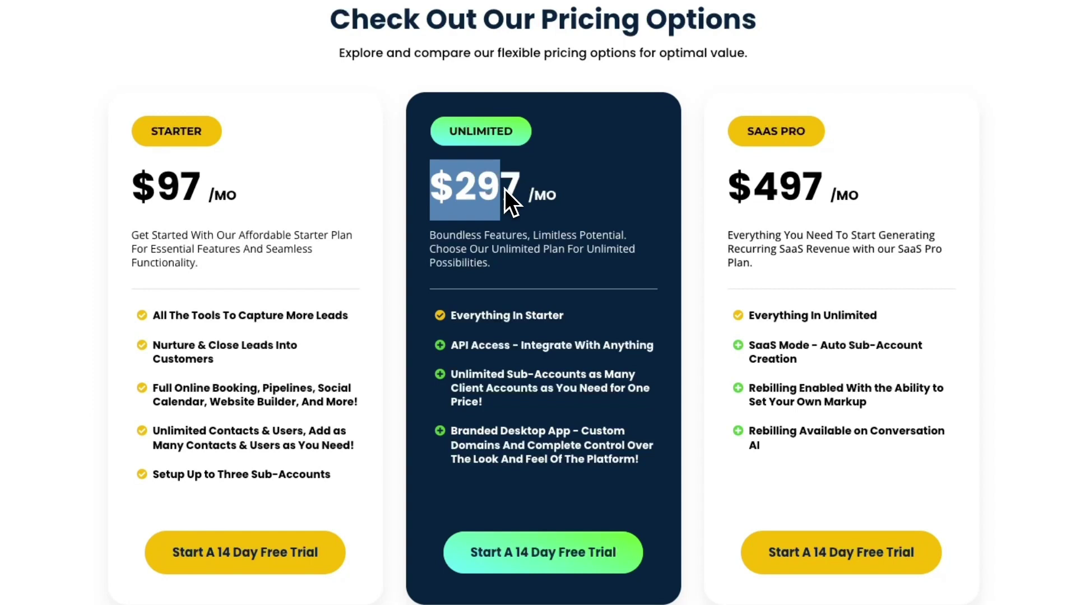
{"action": "left_click", "coordinate": [542, 193]}
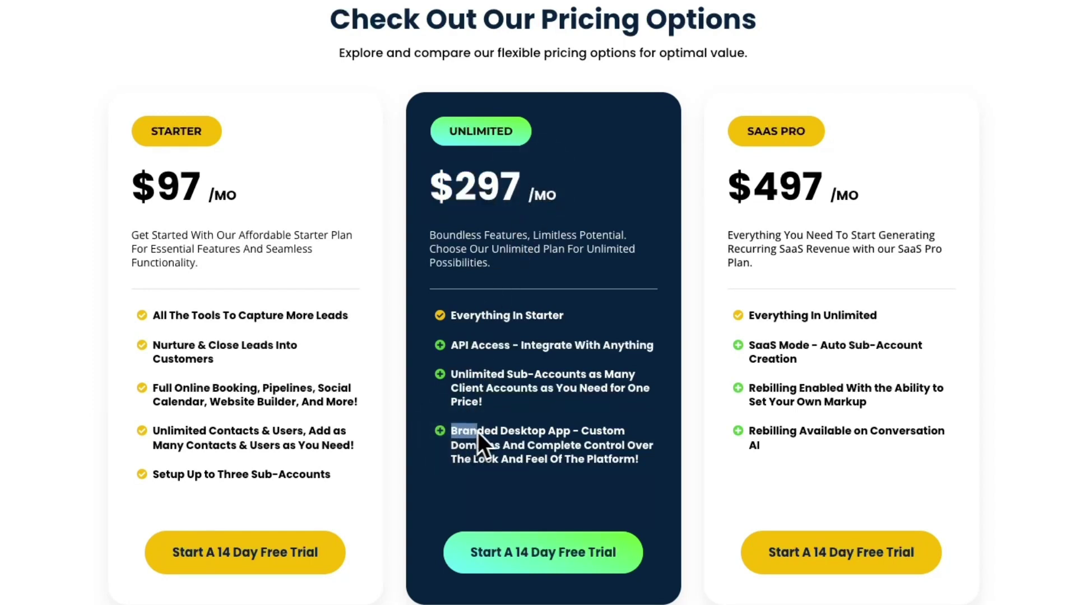
{"action": "left_click", "coordinate": [554, 428]}
{"action": "left_click_drag", "start_coordinate": [580, 431], "coordinate": [548, 456]}
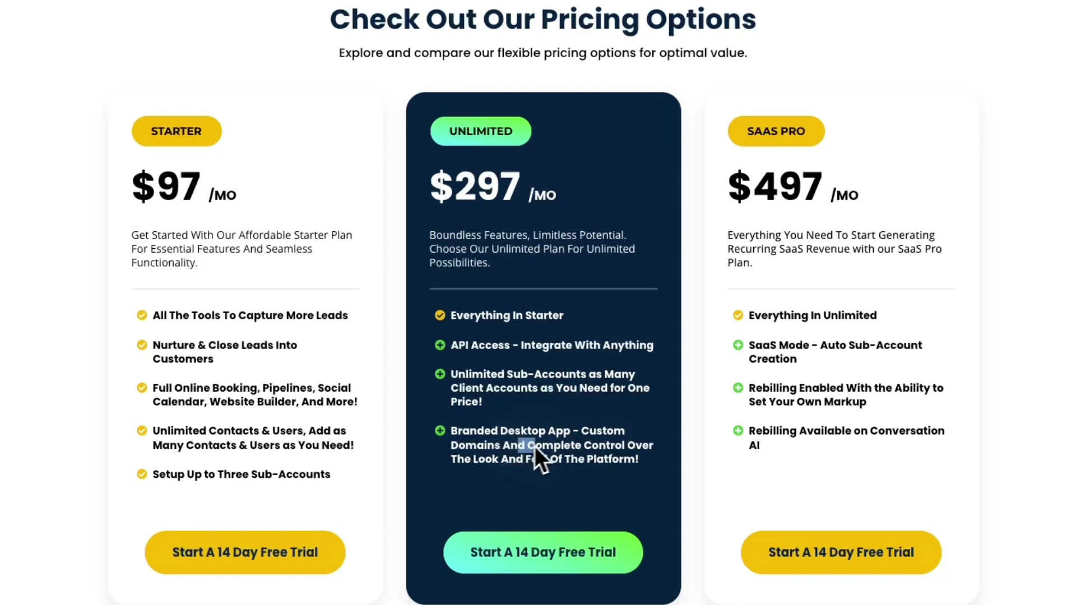
{"action": "left_click", "coordinate": [614, 470]}
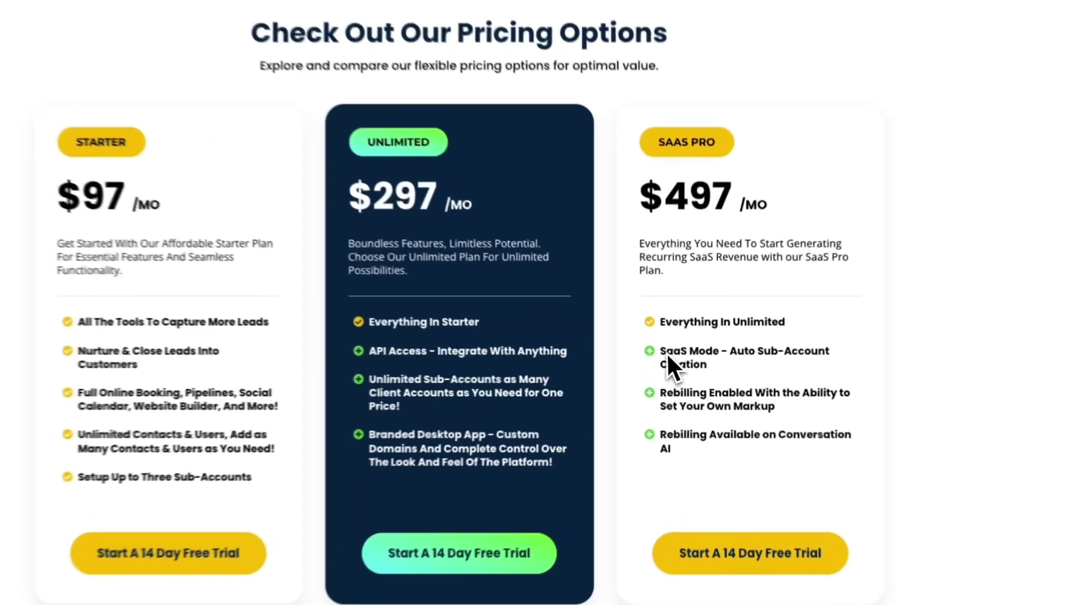
{"action": "double_click", "coordinate": [673, 350]}
{"action": "left_click", "coordinate": [735, 355]}
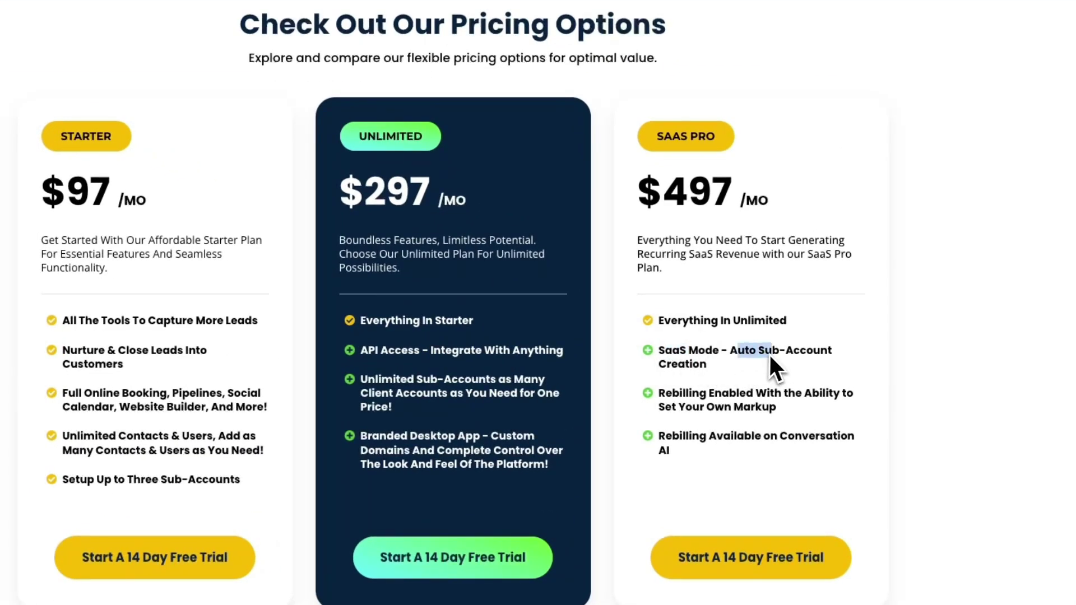
Review the Rebilling and Conversation AI features and the $297/MO Unlimited price
{"action": "left_click_drag", "start_coordinate": [769, 355], "coordinate": [779, 359]}
{"action": "left_click_drag", "start_coordinate": [717, 408], "coordinate": [668, 401]}
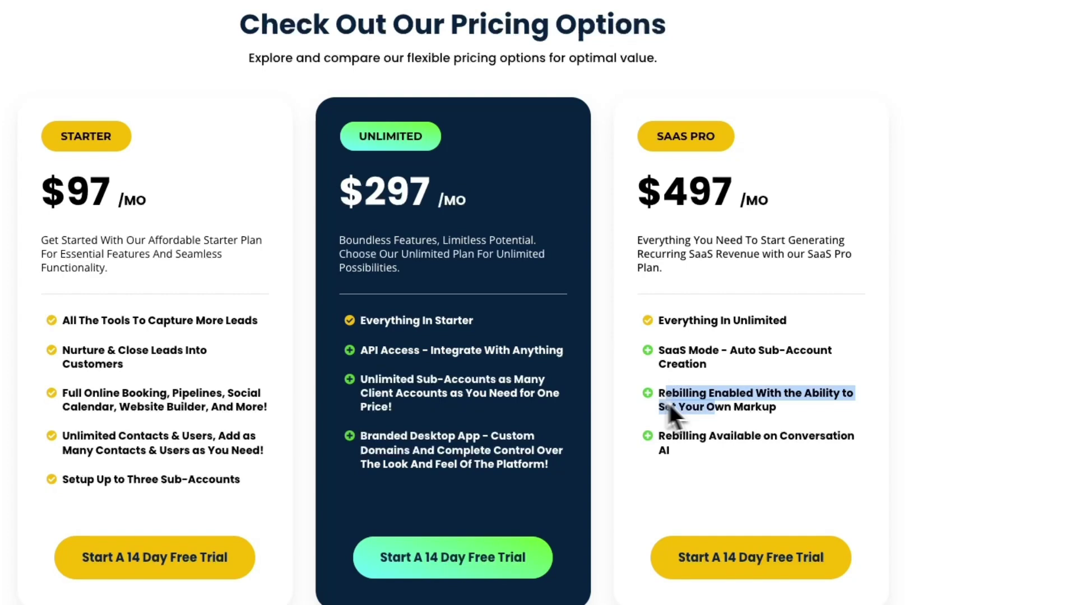
{"action": "left_click_drag", "start_coordinate": [664, 438], "coordinate": [780, 434]}
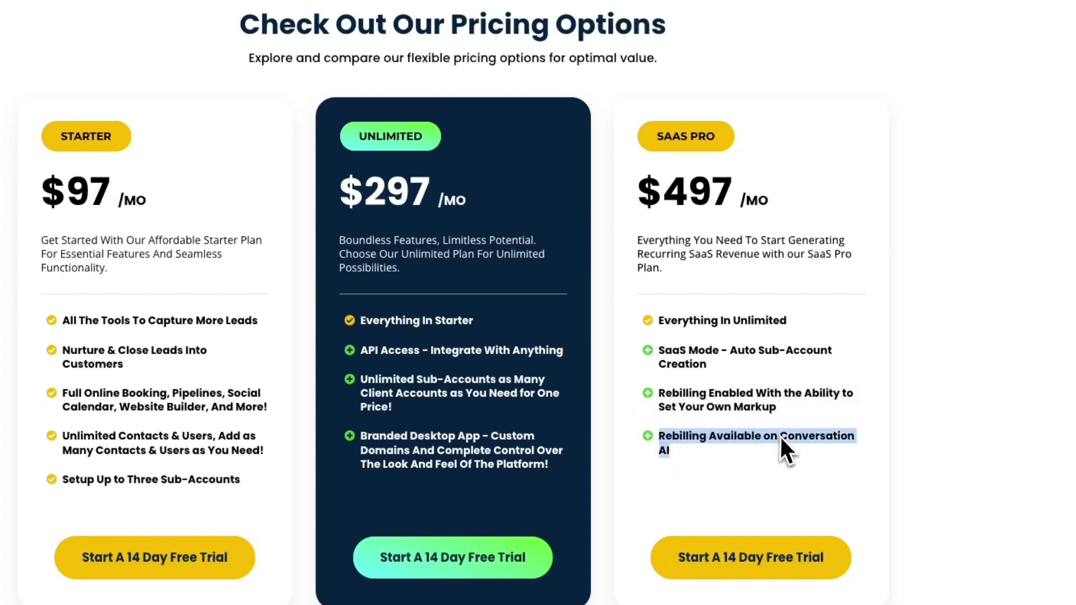
{"action": "left_click", "coordinate": [788, 469]}
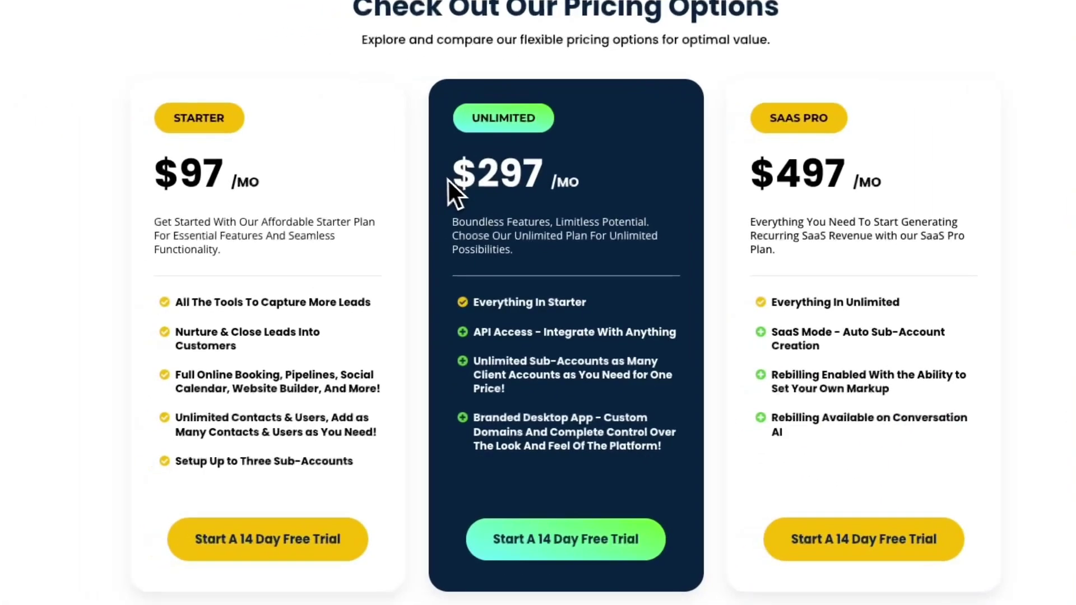
{"action": "left_click_drag", "start_coordinate": [449, 176], "coordinate": [600, 177]}
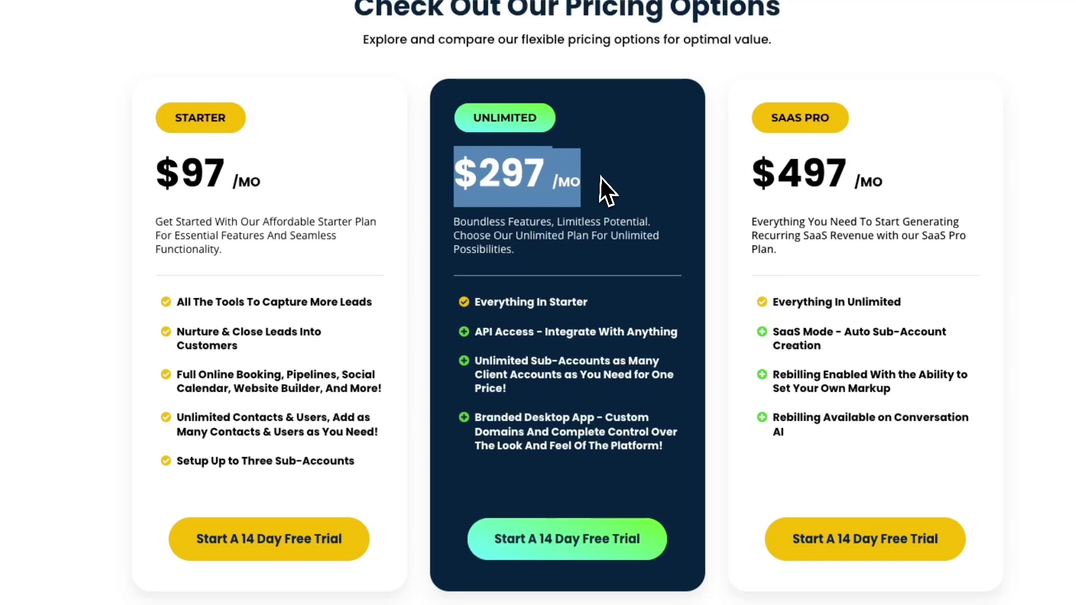
{"action": "left_click", "coordinate": [602, 178]}
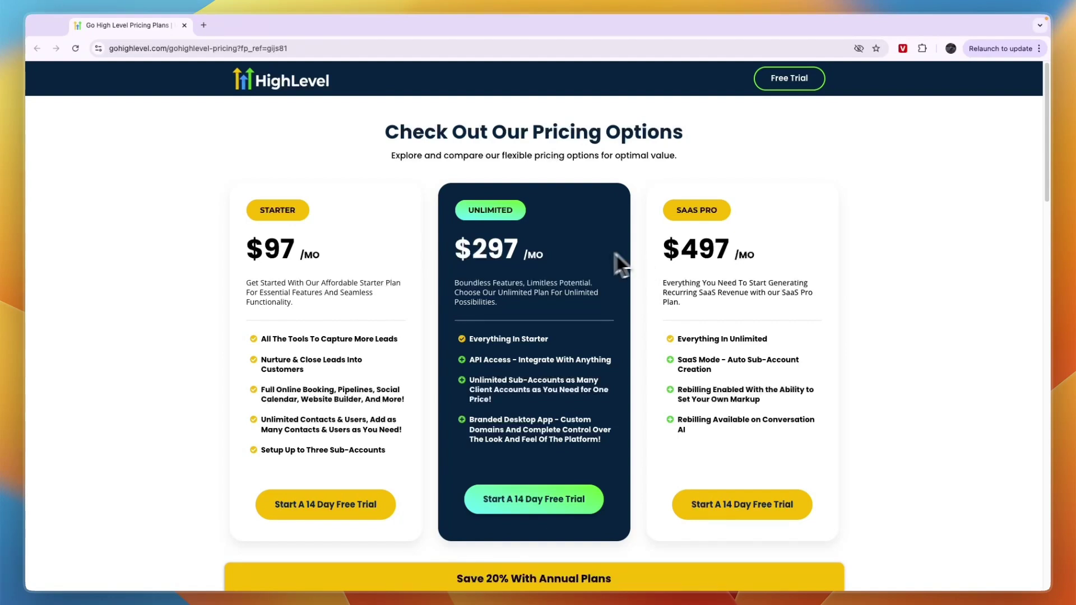
{"action": "left_click_drag", "start_coordinate": [455, 237], "coordinate": [543, 254]}
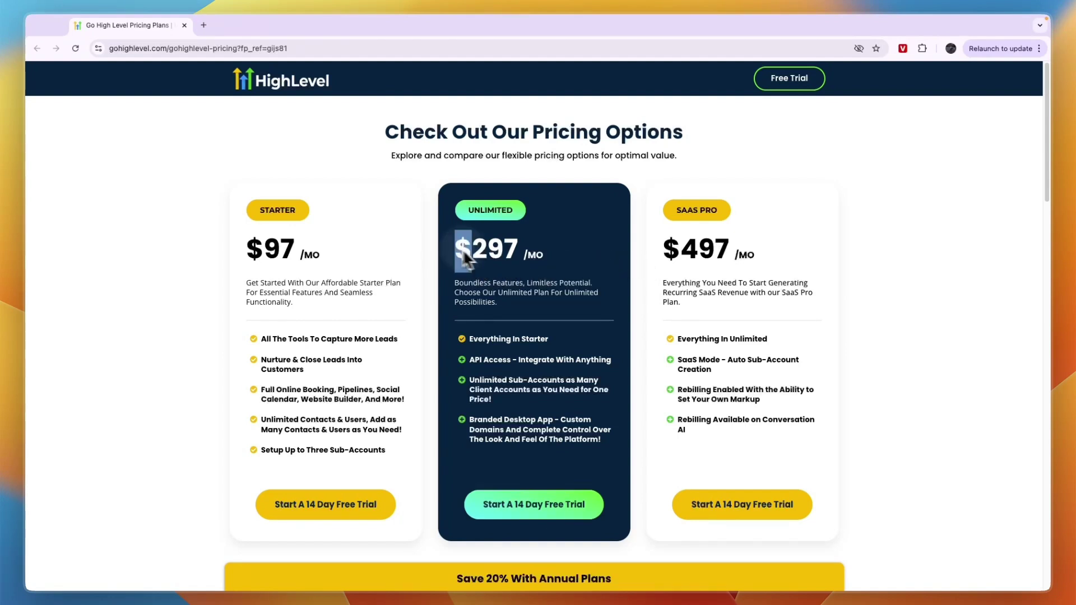
{"action": "left_click", "coordinate": [543, 254]}
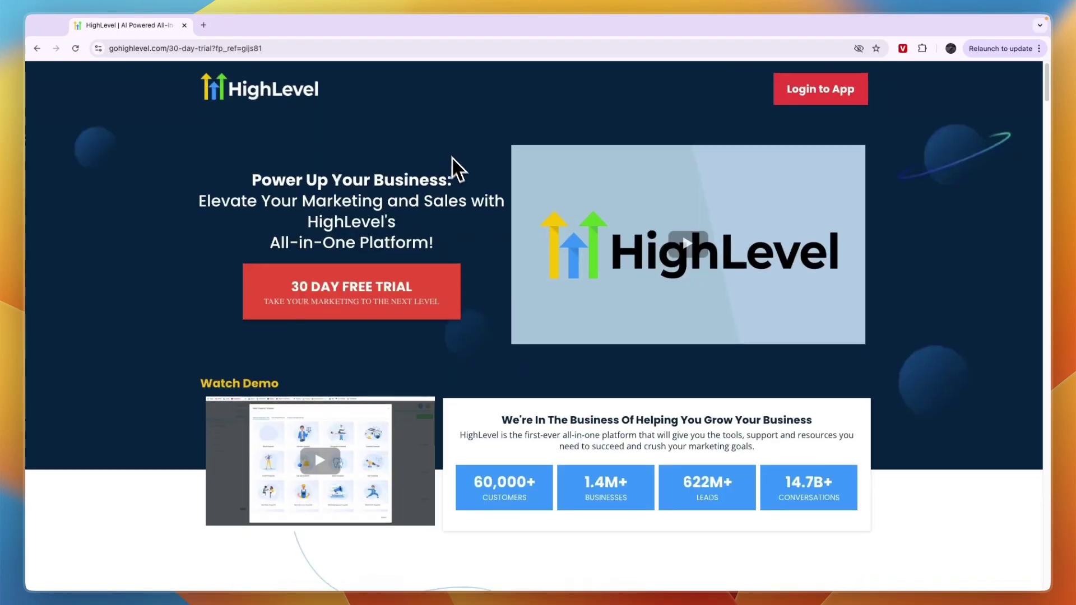
{"action": "scroll", "coordinate": [458, 168], "scroll_direction": "down", "scroll_amount": 5}
{"action": "left_click_drag", "start_coordinate": [1047, 135], "coordinate": [1052, 585]}
{"action": "scroll", "coordinate": [913, 469], "scroll_direction": "down", "scroll_amount": 1}
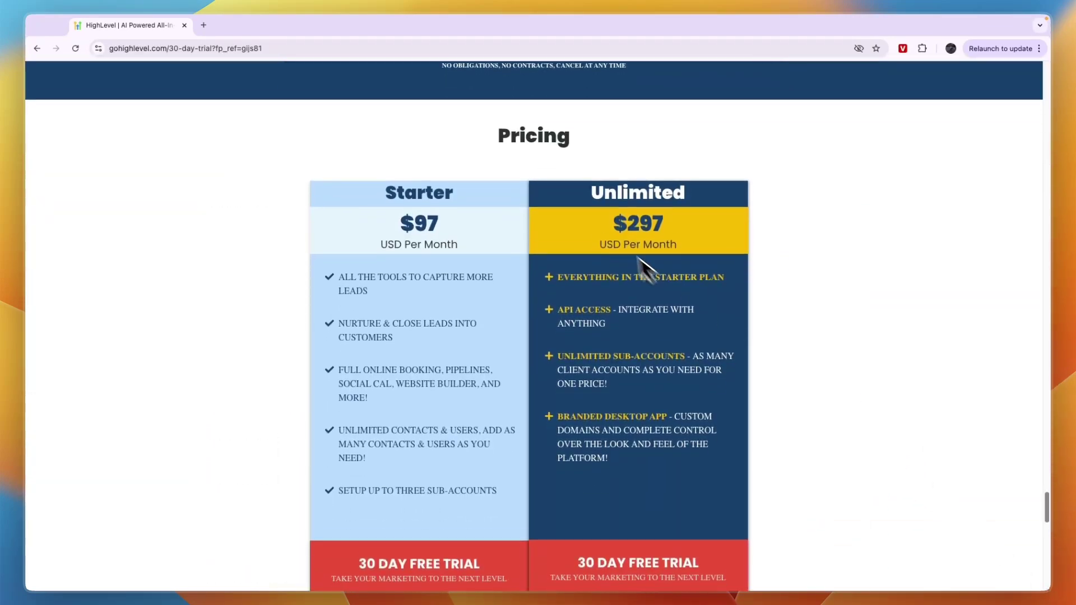
Open the 30-day free trial signup form and select the HighLevel Unlimited Plan
{"action": "left_click", "coordinate": [617, 525]}
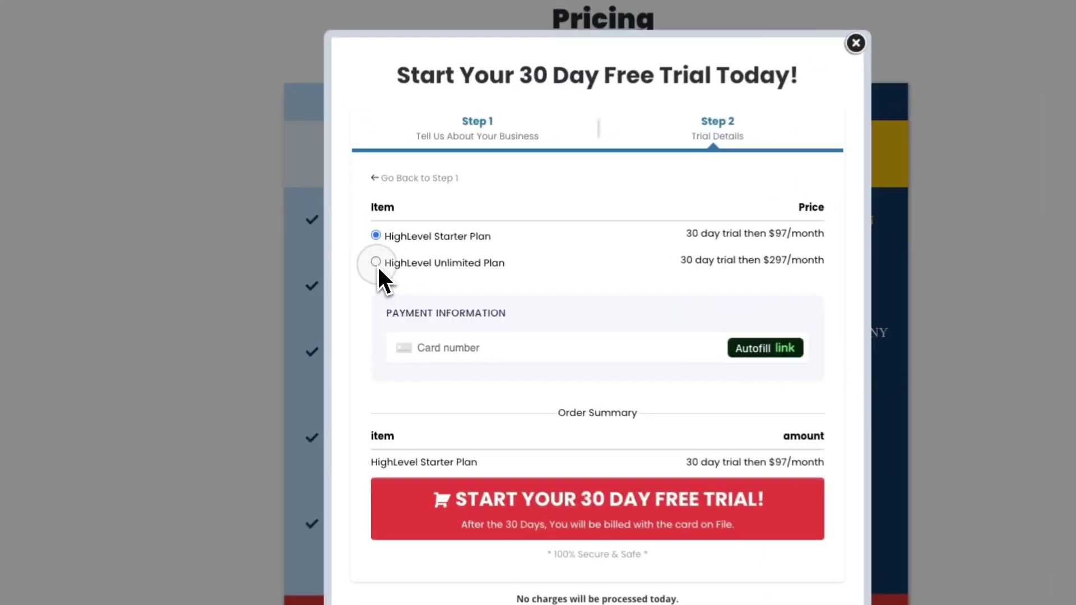
{"action": "left_click", "coordinate": [375, 279]}
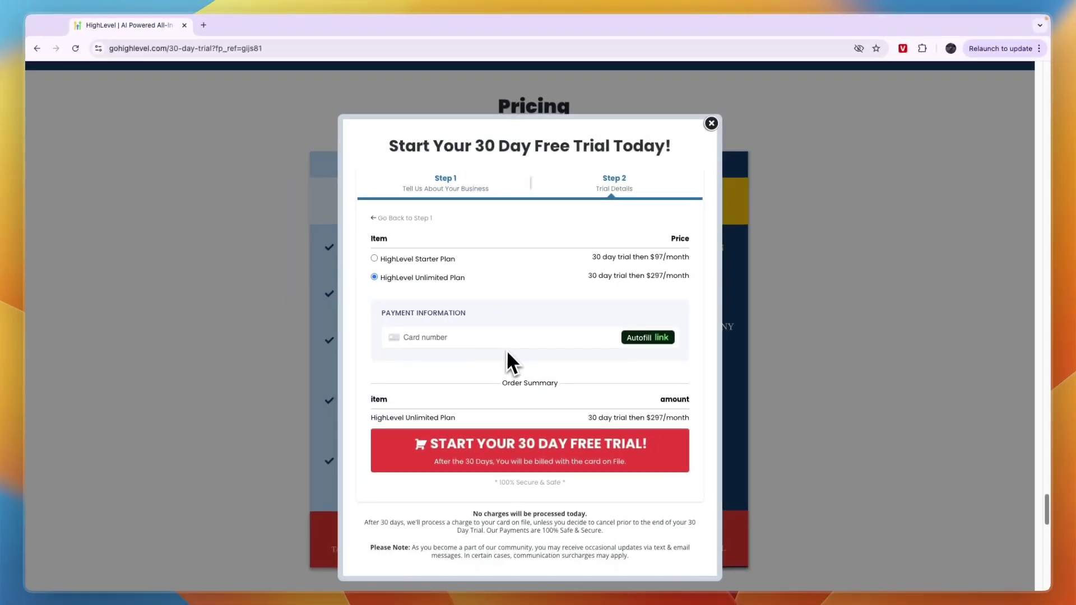
Start the 30-day trial, confirm the account was created, and reach the password screen
{"action": "left_click", "coordinate": [532, 448]}
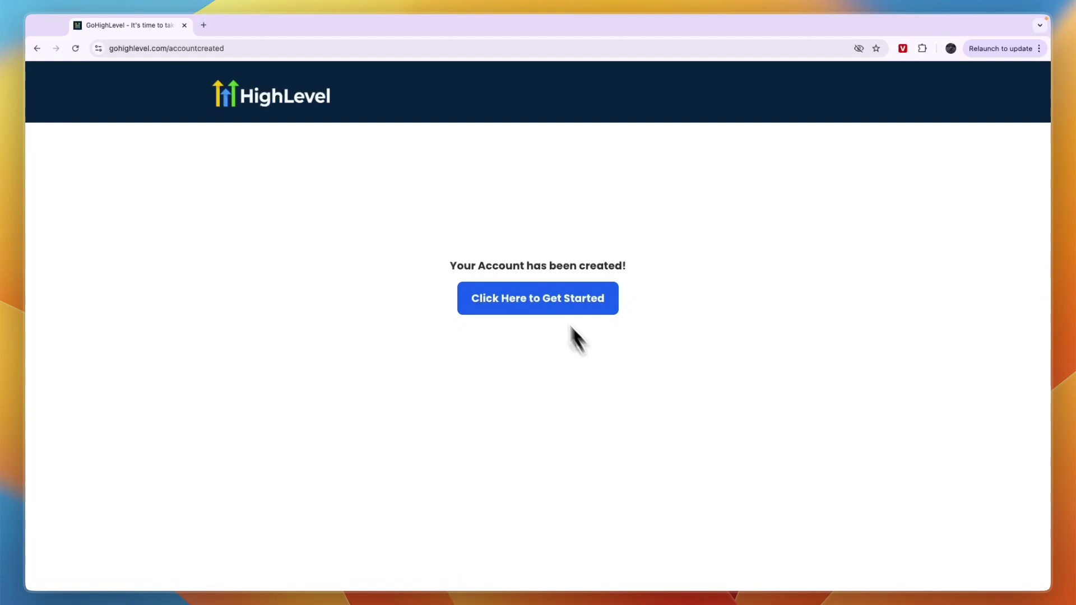
{"action": "left_click_drag", "start_coordinate": [404, 270], "coordinate": [685, 269]}
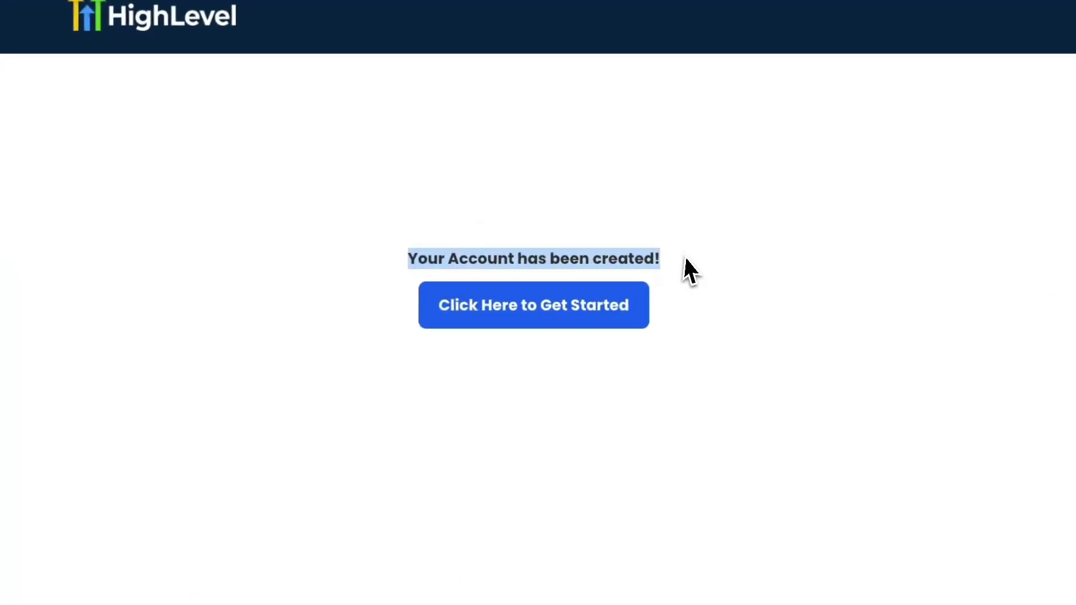
{"action": "left_click", "coordinate": [623, 305]}
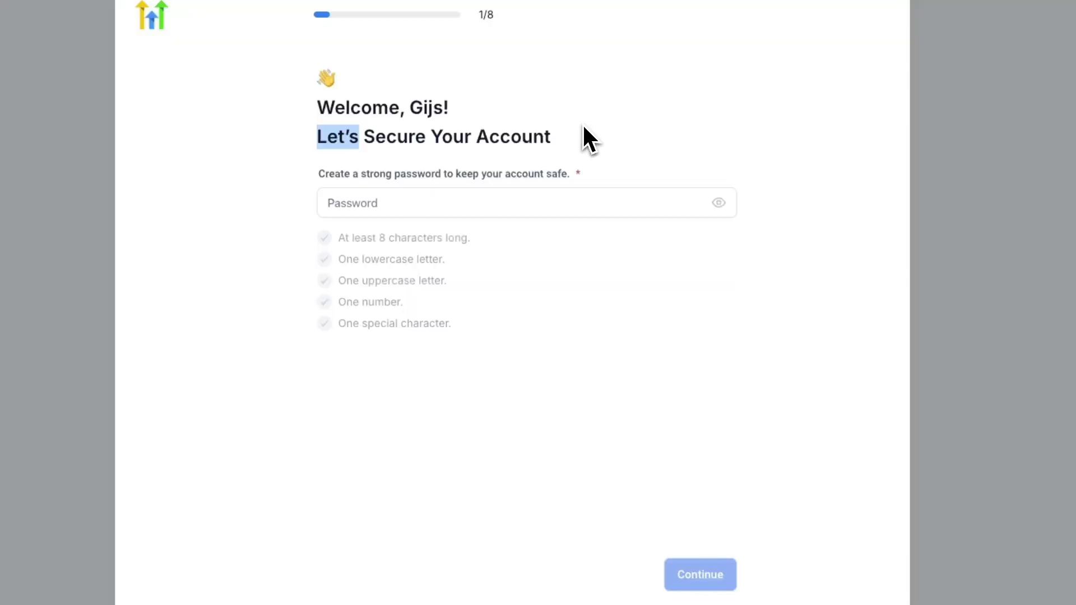
{"action": "left_click_drag", "start_coordinate": [367, 135], "coordinate": [462, 185]}
{"action": "left_click", "coordinate": [422, 202]}
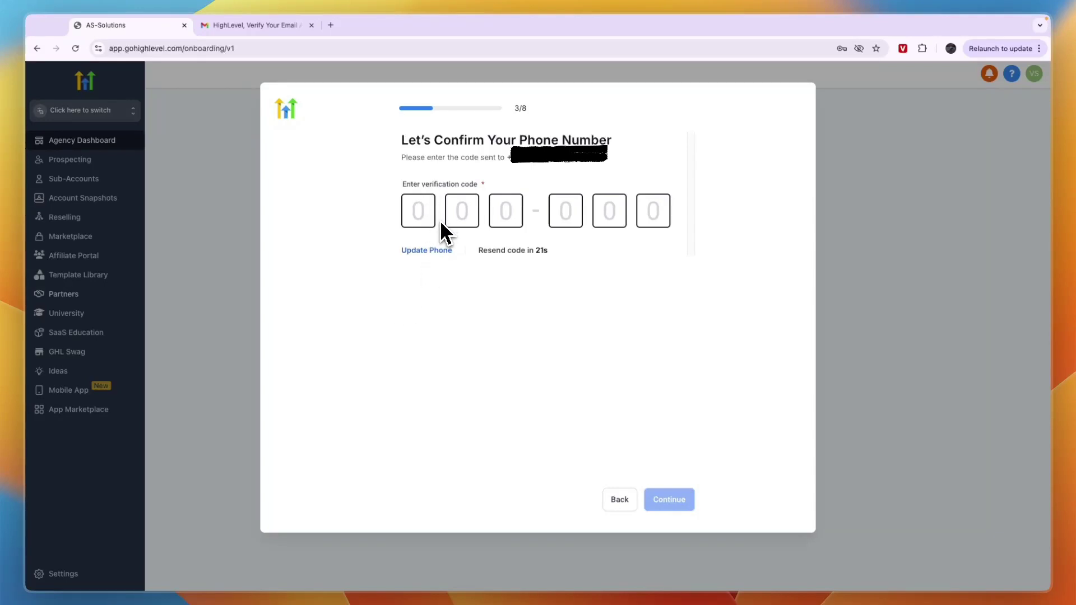
Fill in the billing address on the billing details step
{"action": "double_click", "coordinate": [422, 144]}
{"action": "left_click_drag", "start_coordinate": [426, 147], "coordinate": [590, 156]}
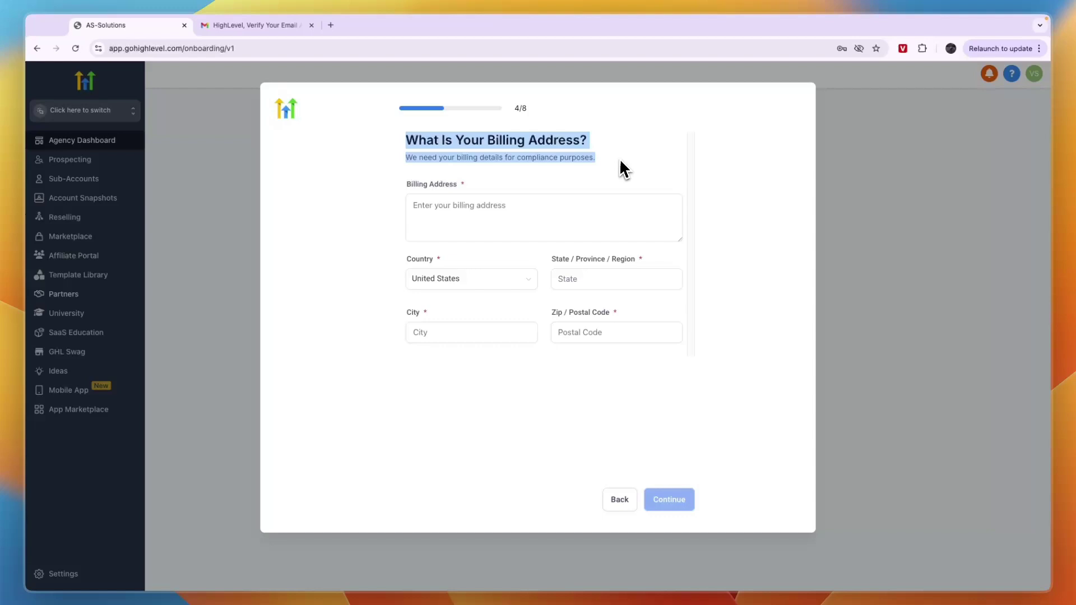
{"action": "left_click_drag", "start_coordinate": [410, 162], "coordinate": [609, 165]}
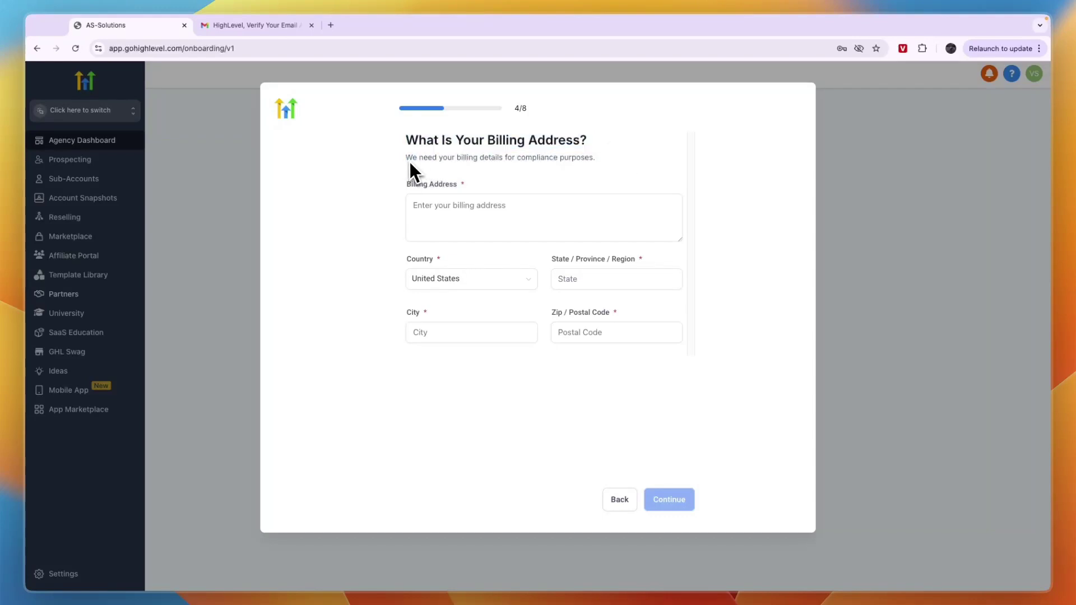
{"action": "left_click", "coordinate": [609, 167]}
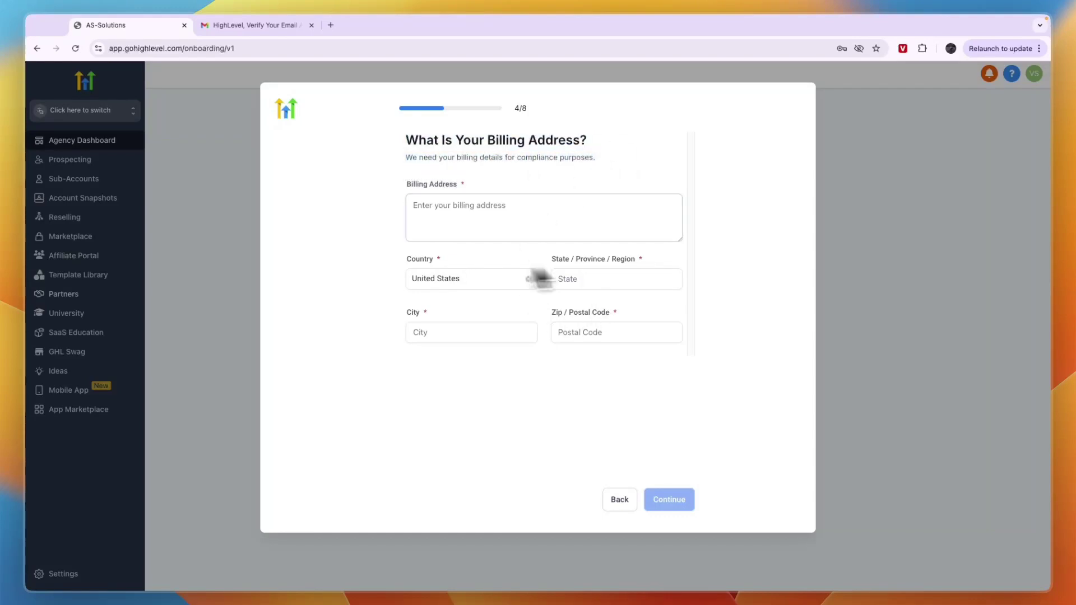
{"action": "left_click", "coordinate": [497, 223]}
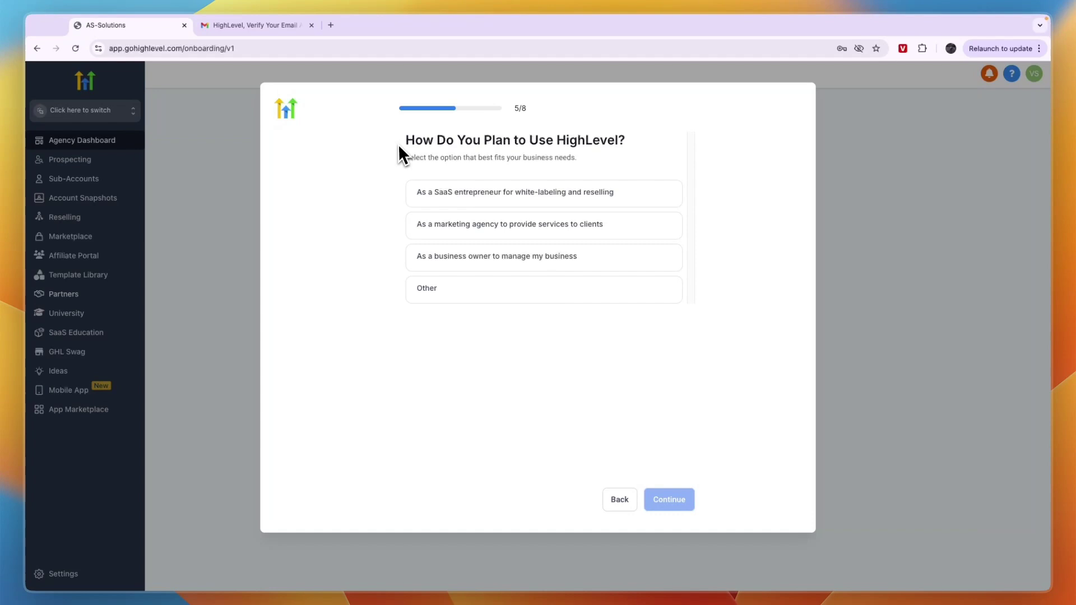
Answer the plan-usage question with 'As a marketing agency to provide services to clients'
{"action": "left_click_drag", "start_coordinate": [398, 144], "coordinate": [635, 155]}
{"action": "left_click", "coordinate": [640, 153]}
{"action": "left_click", "coordinate": [473, 228]}
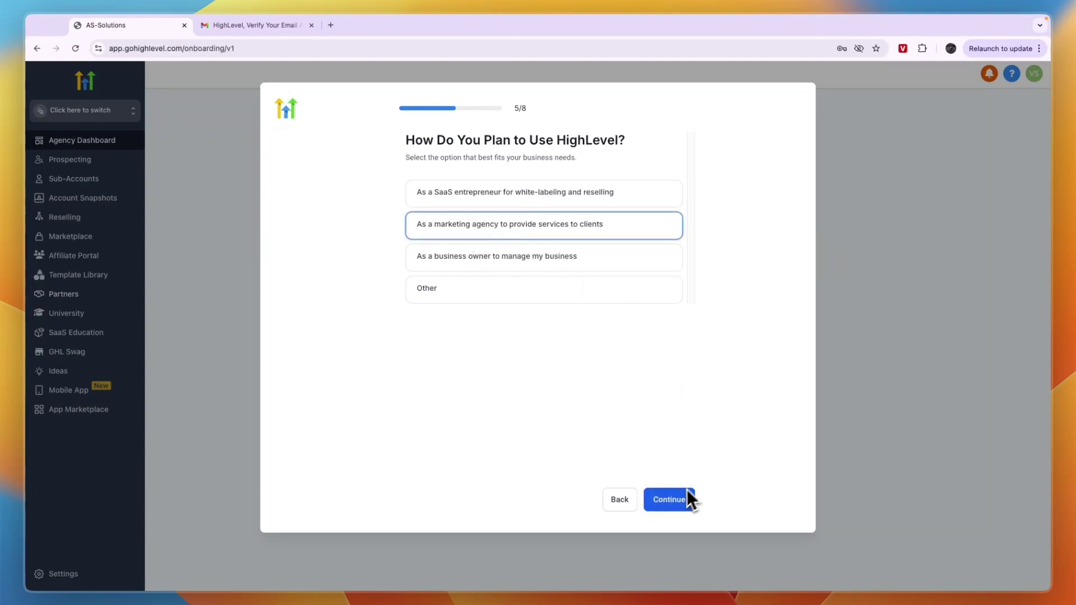
{"action": "left_click", "coordinate": [680, 501]}
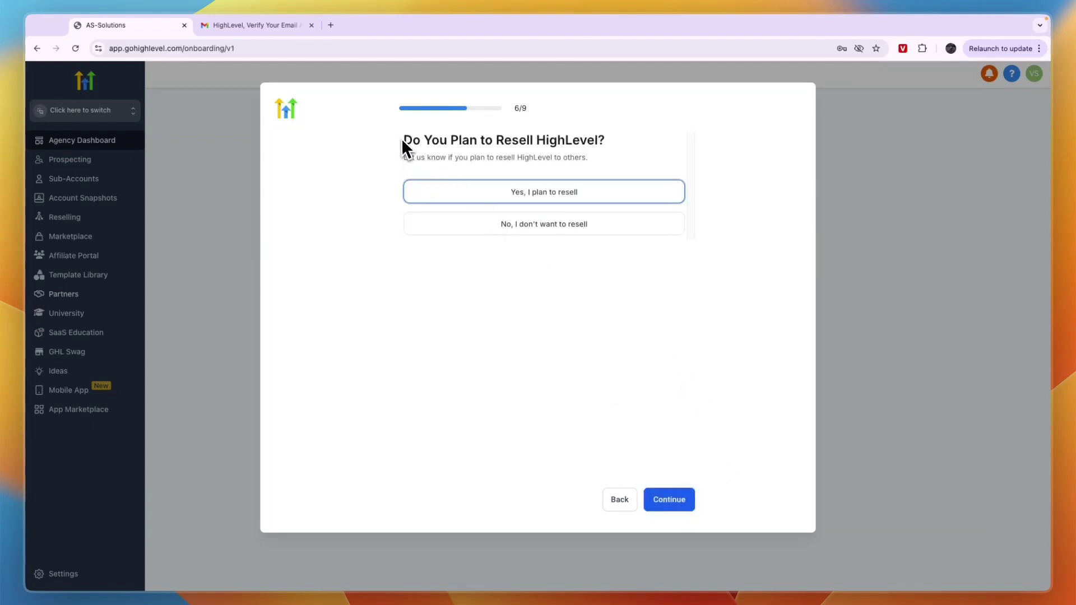
Answer 'No, I don't want to resell' and choose Health & Wellness as the industry
{"action": "left_click_drag", "start_coordinate": [401, 137], "coordinate": [599, 143]}
{"action": "left_click", "coordinate": [611, 143]}
{"action": "left_click", "coordinate": [556, 228]}
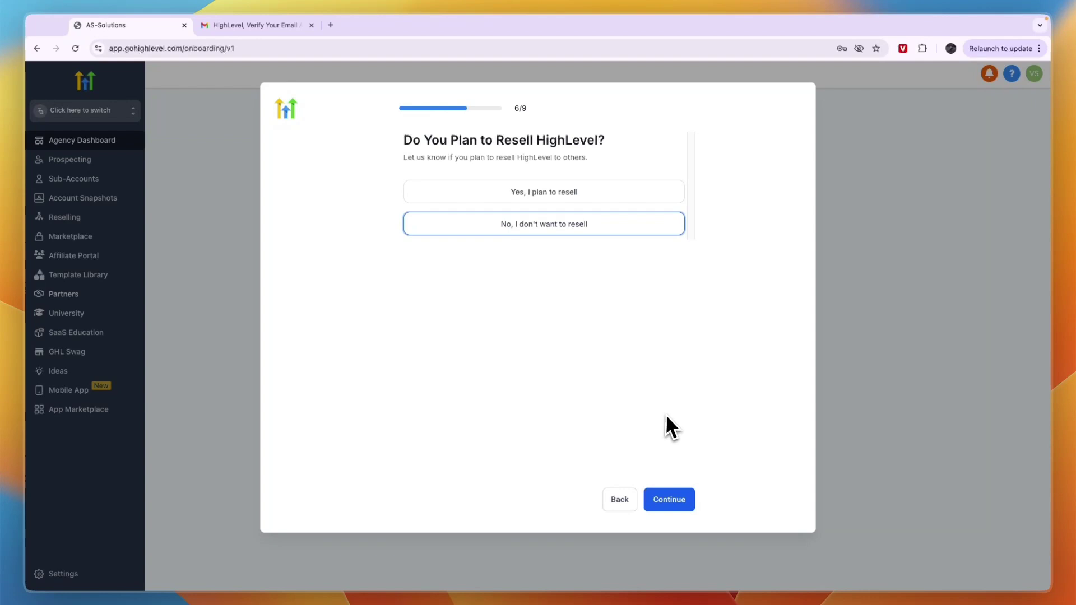
{"action": "left_click", "coordinate": [679, 504]}
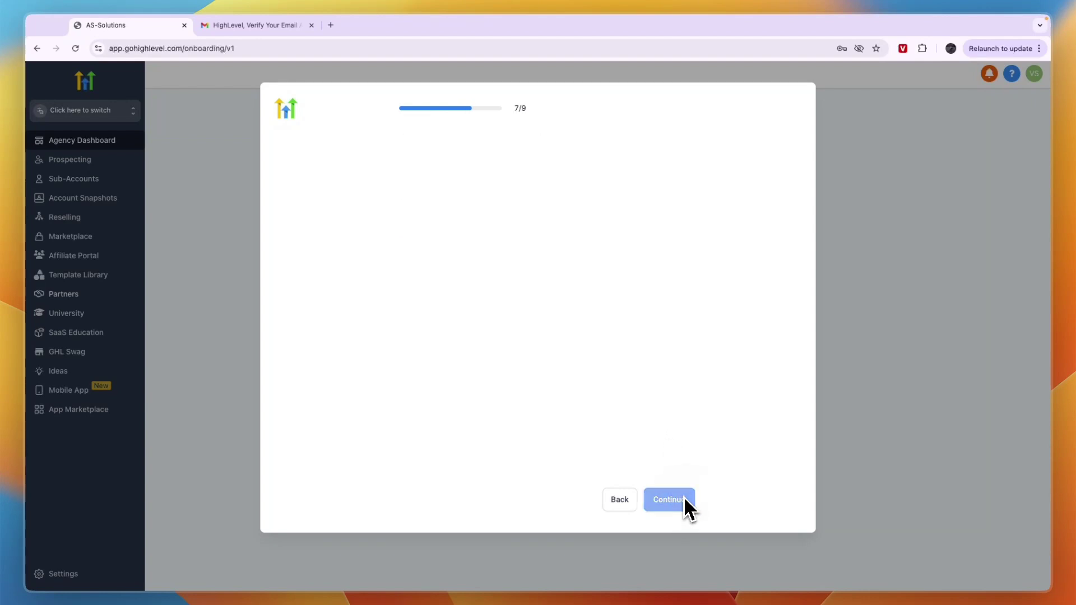
{"action": "scroll", "coordinate": [483, 373], "scroll_direction": "down", "scroll_amount": 1}
{"action": "scroll", "coordinate": [488, 370], "scroll_direction": "down", "scroll_amount": 2}
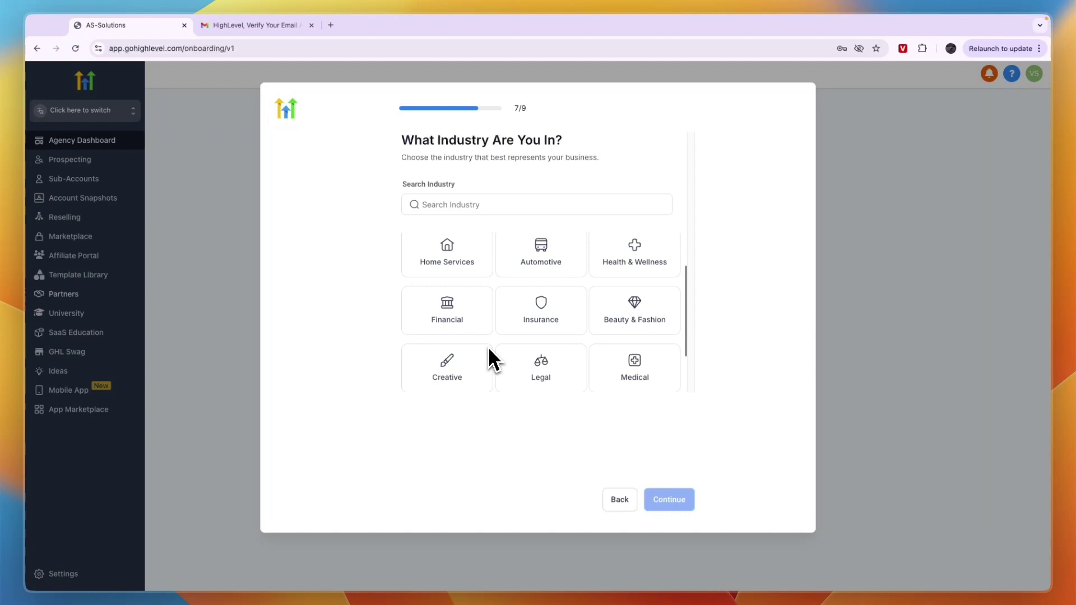
{"action": "scroll", "coordinate": [490, 347], "scroll_direction": "down", "scroll_amount": 1}
{"action": "scroll", "coordinate": [572, 353], "scroll_direction": "up", "scroll_amount": 2}
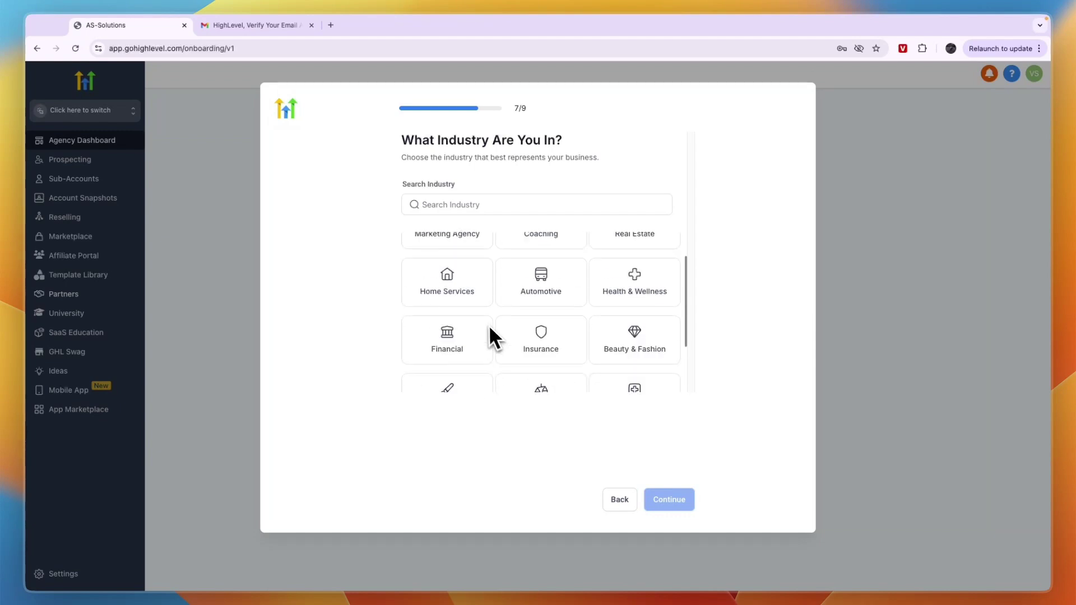
{"action": "scroll", "coordinate": [493, 337], "scroll_direction": "up", "scroll_amount": 1}
{"action": "scroll", "coordinate": [506, 305], "scroll_direction": "down", "scroll_amount": 3}
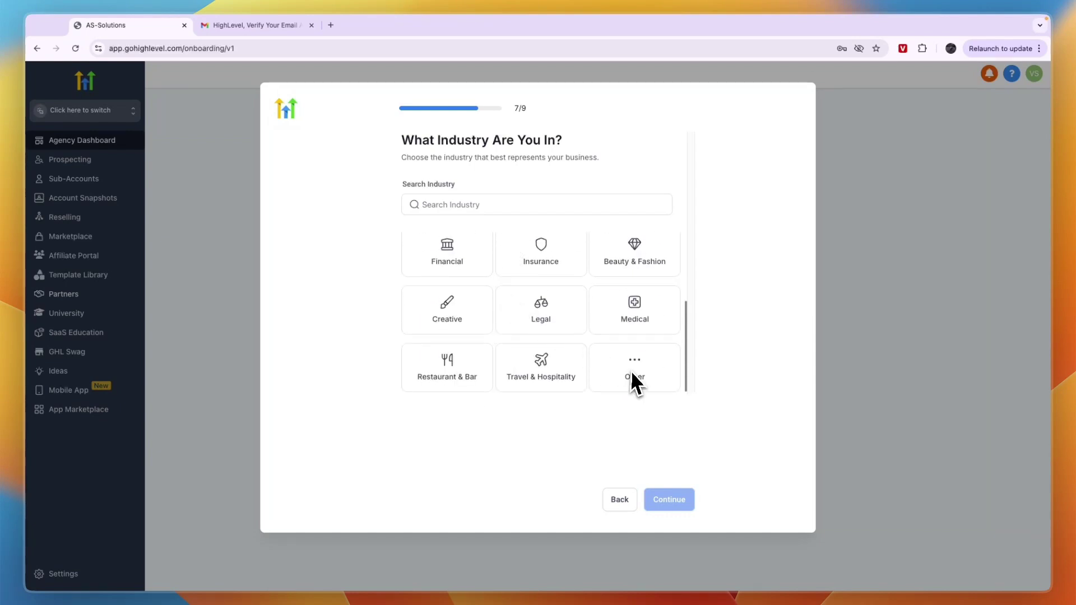
{"action": "scroll", "coordinate": [630, 376], "scroll_direction": "up", "scroll_amount": 3}
{"action": "left_click", "coordinate": [634, 318]}
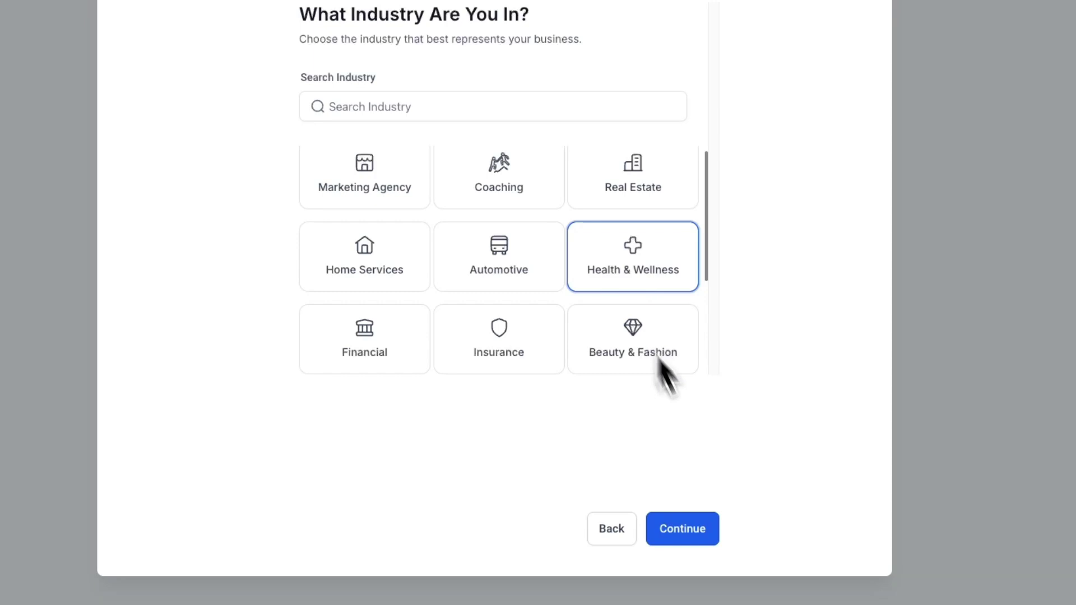
{"action": "left_click", "coordinate": [680, 503]}
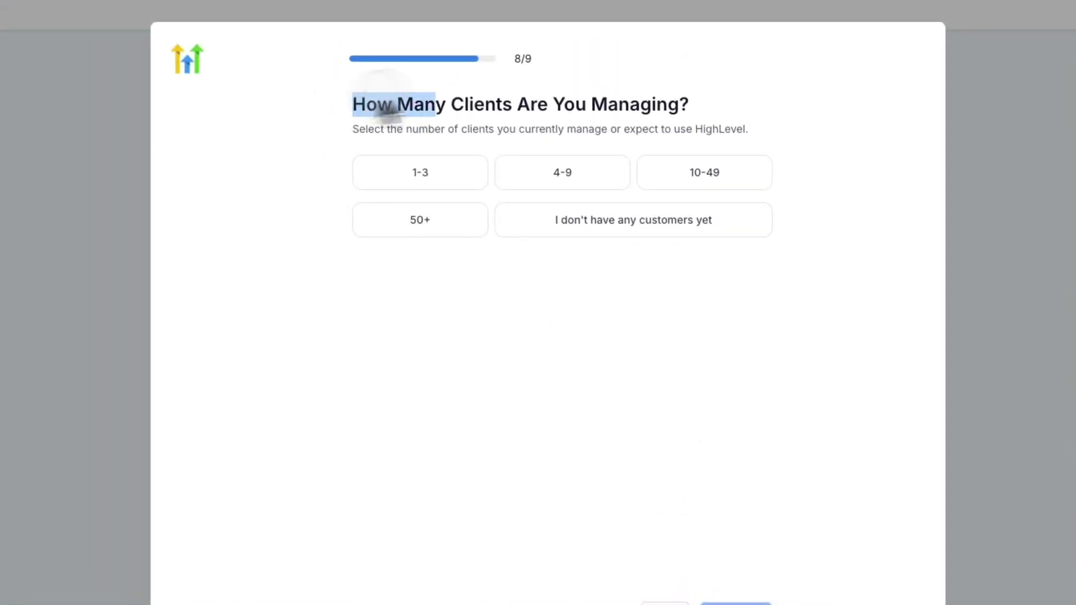
Choose 4-9 clients, then skip platforms with Setup My Account
{"action": "left_click_drag", "start_coordinate": [352, 104], "coordinate": [691, 106]}
{"action": "left_click", "coordinate": [695, 99]}
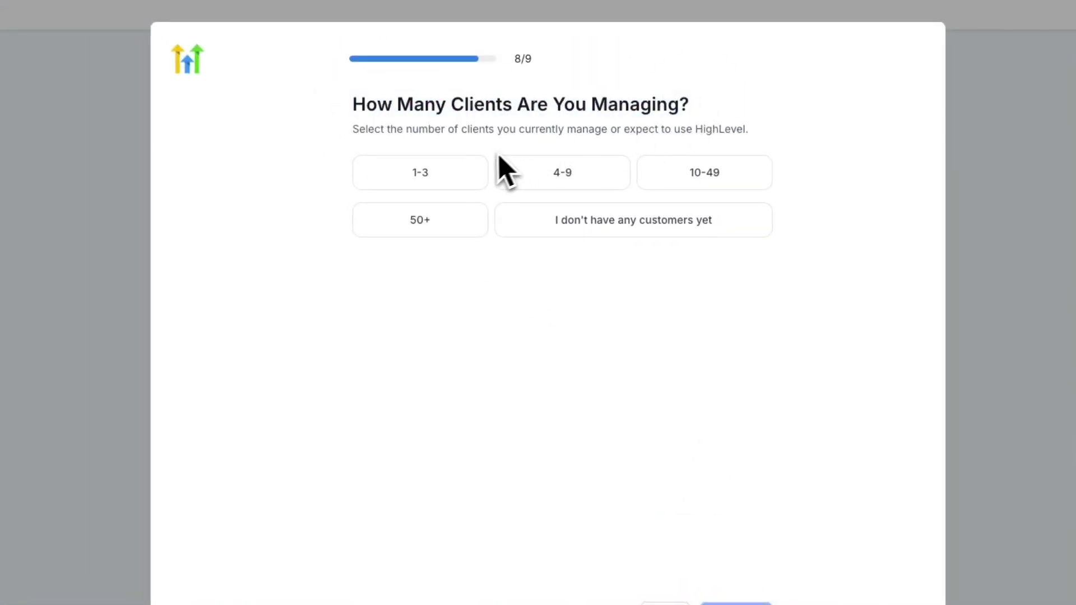
{"action": "left_click", "coordinate": [575, 181]}
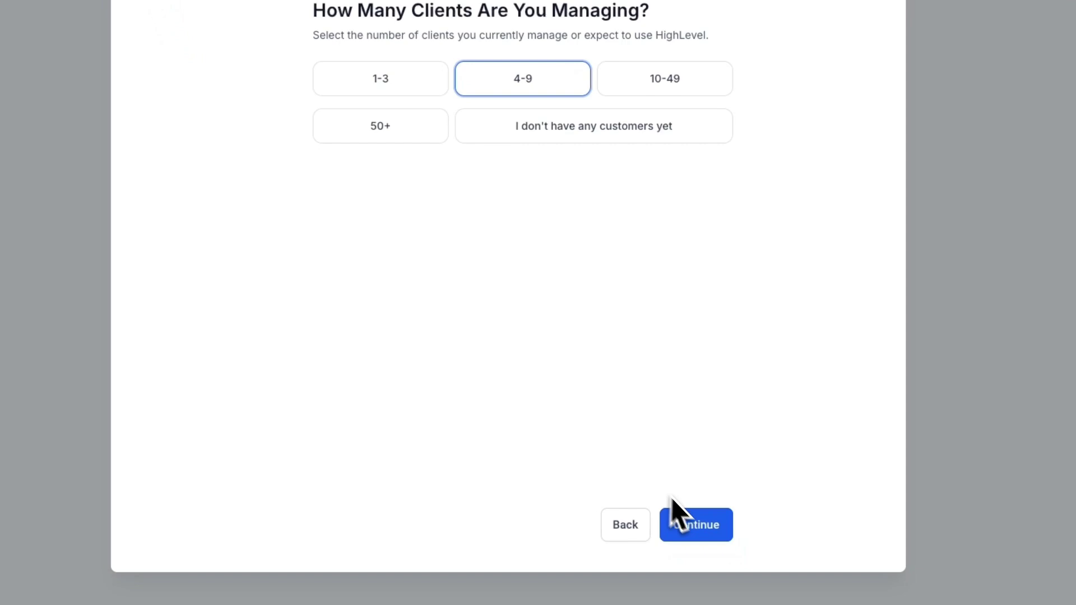
{"action": "left_click", "coordinate": [692, 530]}
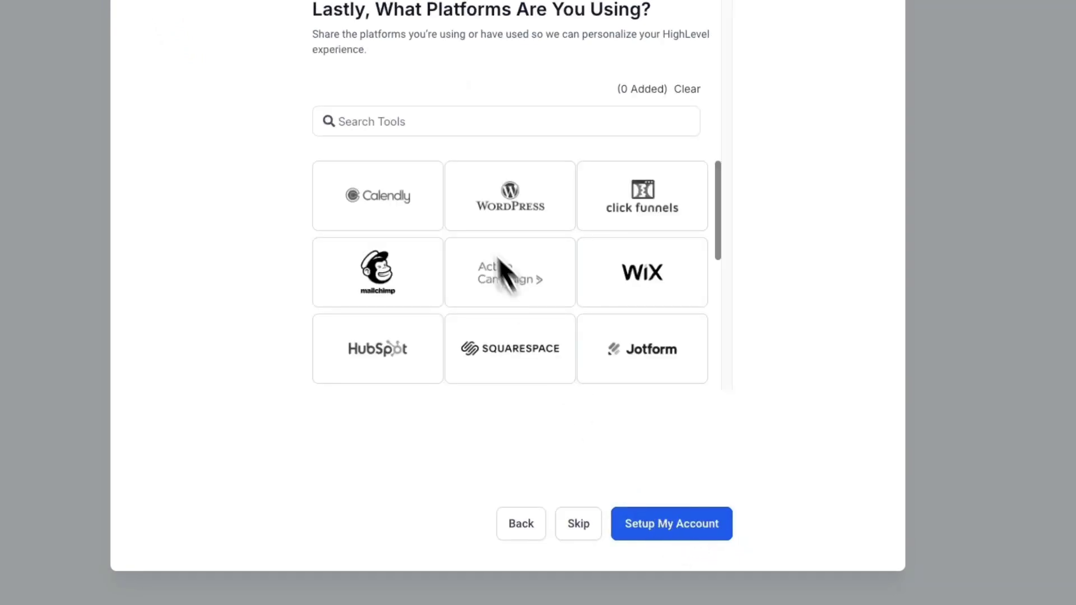
{"action": "scroll", "coordinate": [478, 279], "scroll_direction": "down", "scroll_amount": 1}
{"action": "scroll", "coordinate": [558, 288], "scroll_direction": "down", "scroll_amount": 1}
{"action": "scroll", "coordinate": [523, 305], "scroll_direction": "down", "scroll_amount": 2}
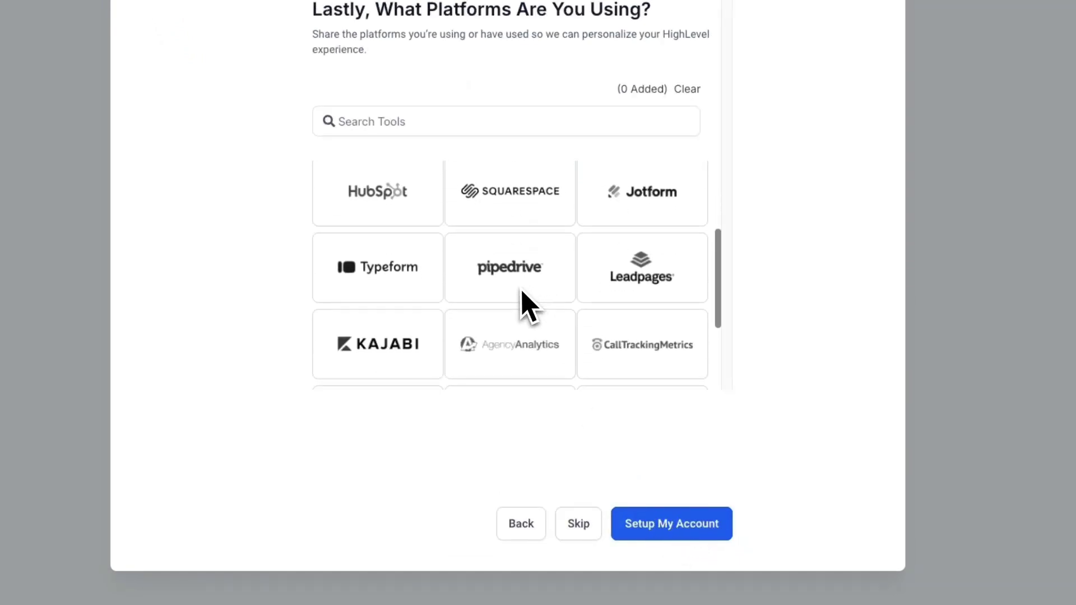
{"action": "left_click", "coordinate": [597, 468]}
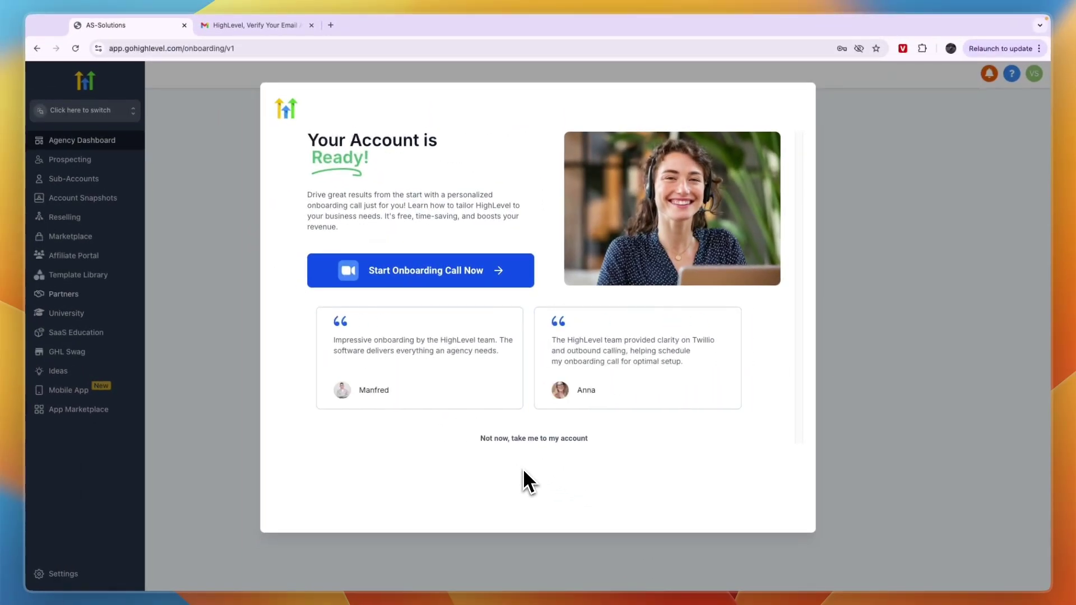
Skip the onboarding call to enter the account and close the Gmail verification tab
{"action": "left_click", "coordinate": [528, 440]}
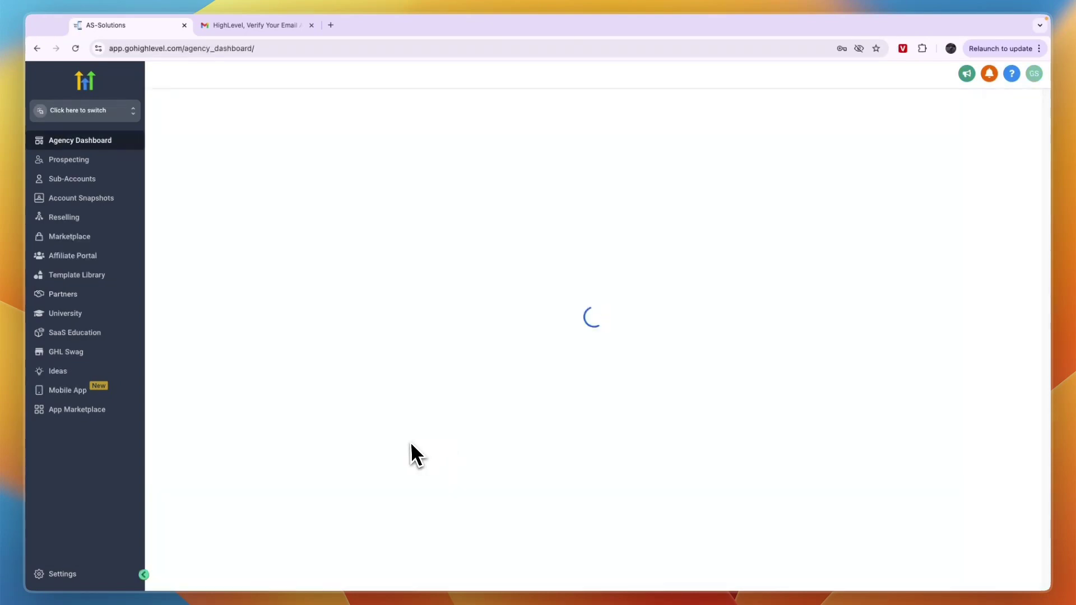
{"action": "left_click", "coordinate": [312, 24]}
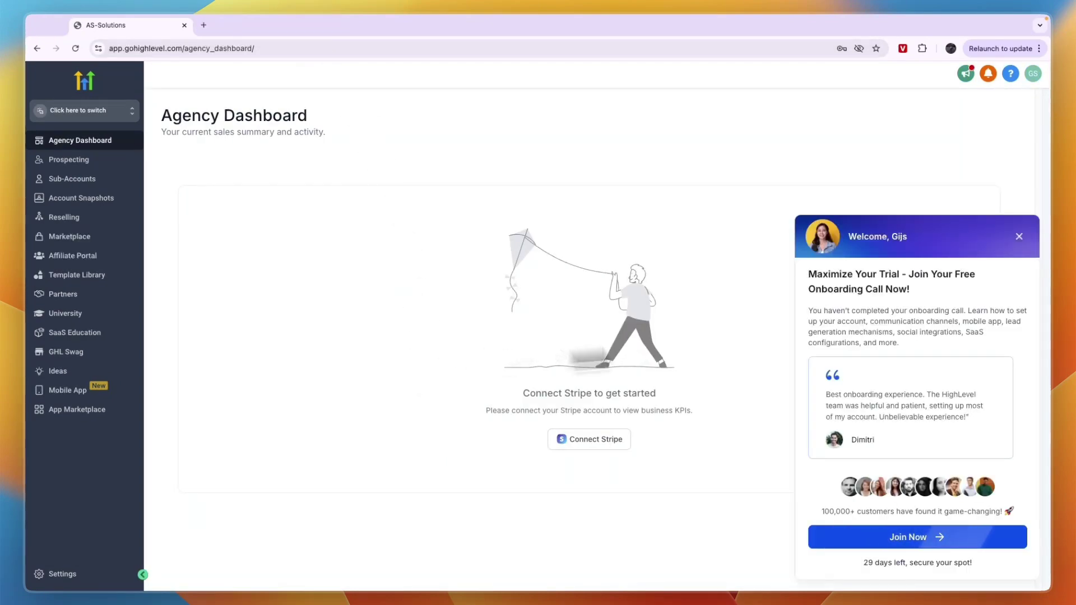
Go to Settings and open the Company settings page
{"action": "left_click", "coordinate": [84, 580]}
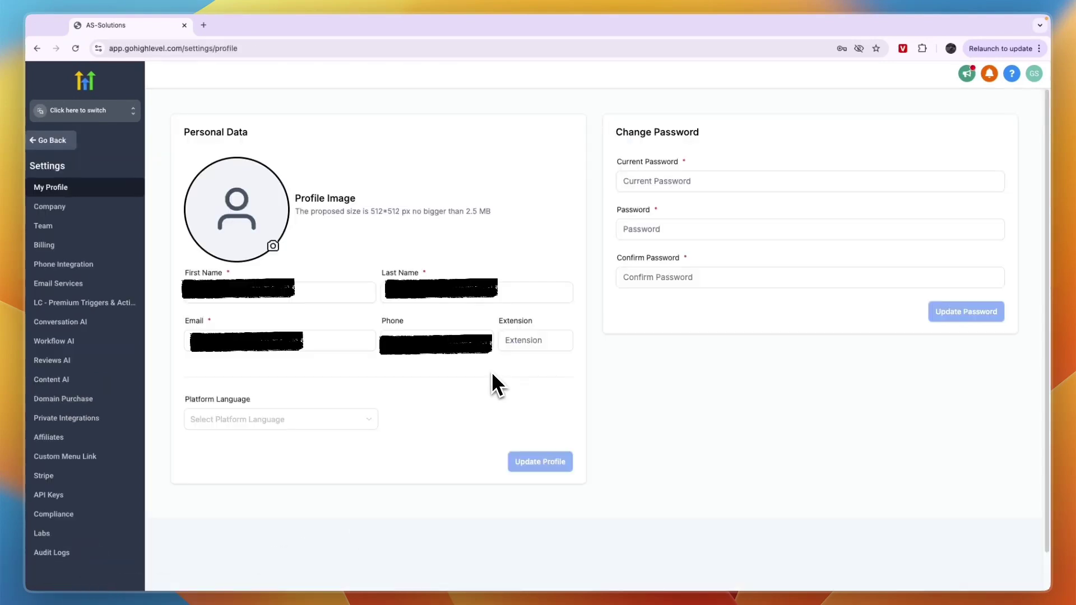
{"action": "left_click", "coordinate": [67, 208]}
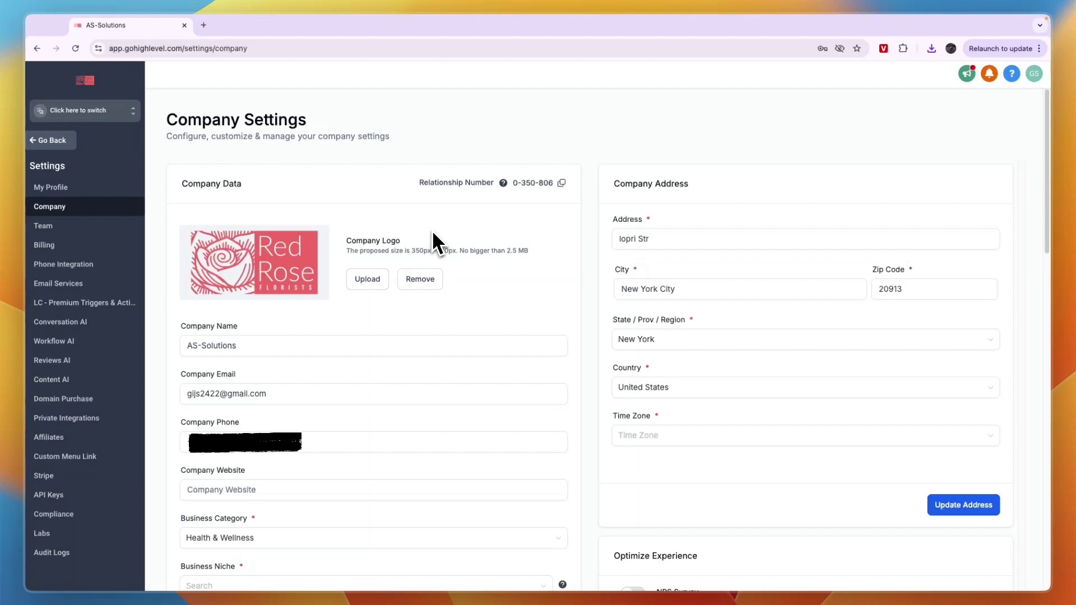
{"action": "scroll", "coordinate": [435, 243], "scroll_direction": "down", "scroll_amount": 5}
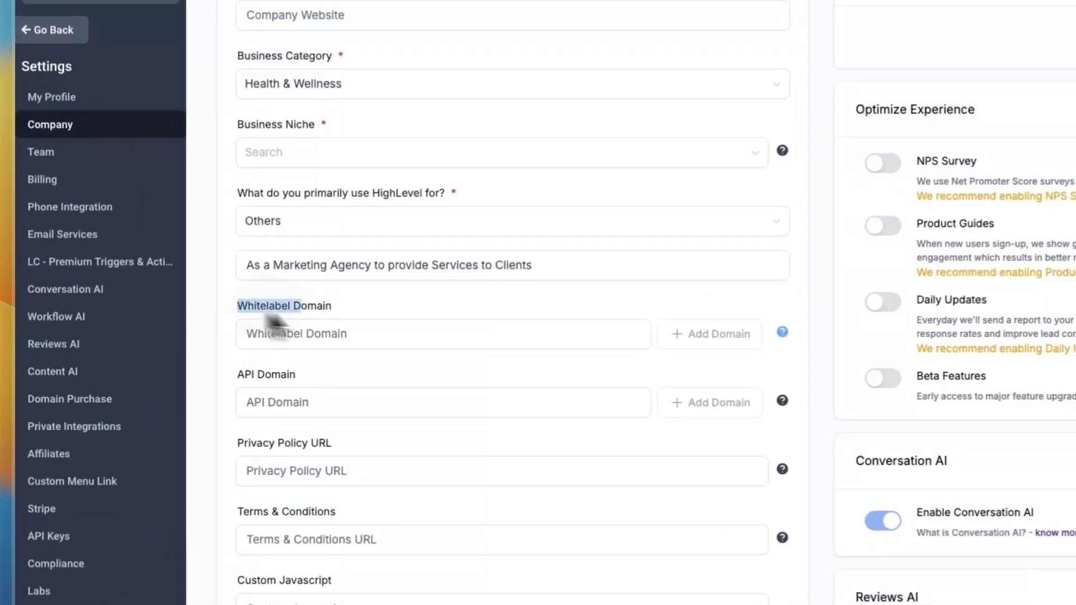
Enter gs-marketing.com as the whitelabel domain and start connecting it
{"action": "left_click_drag", "start_coordinate": [238, 304], "coordinate": [334, 308]}
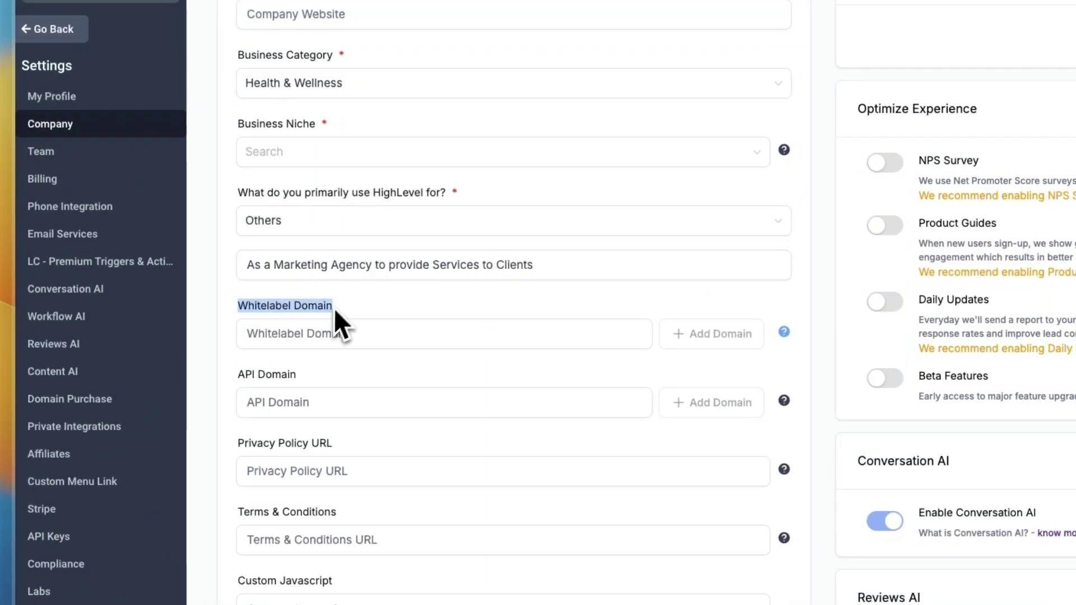
{"action": "left_click", "coordinate": [415, 346]}
{"action": "type", "text": "gs-marketing."}
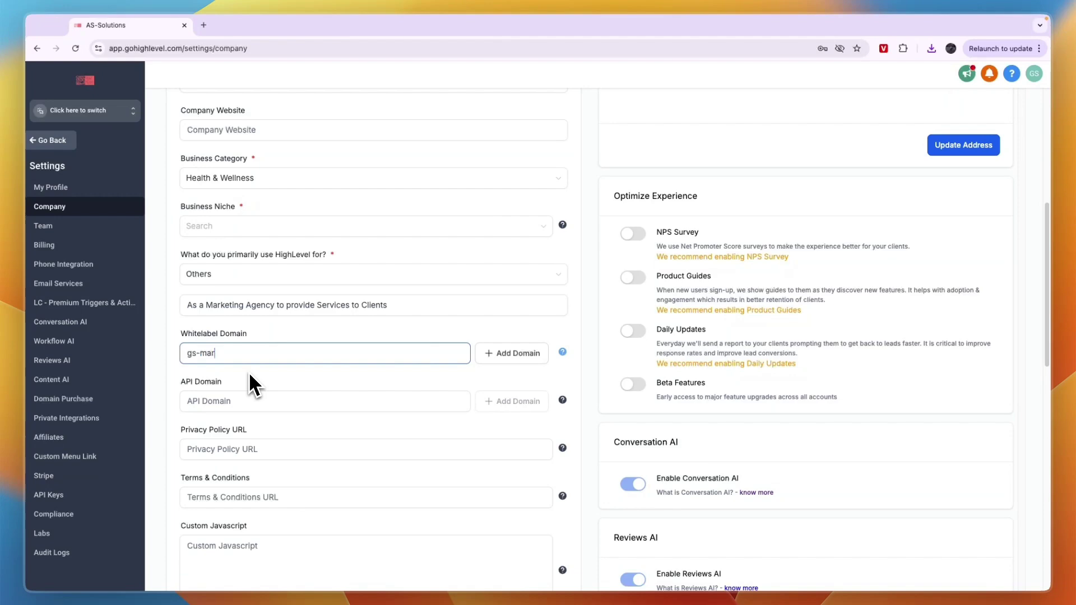
{"action": "type", "text": "com"}
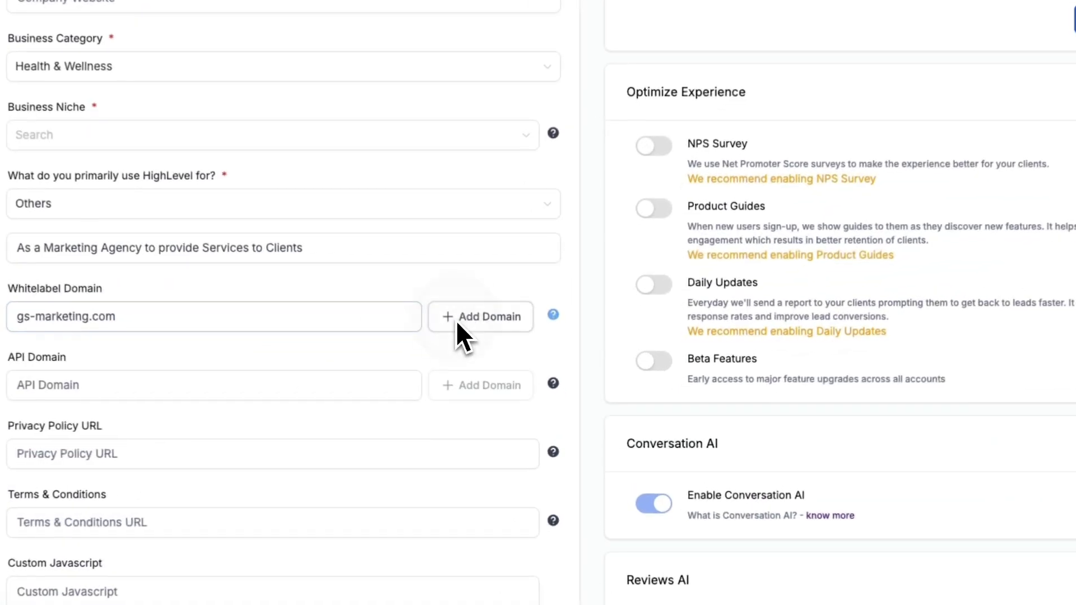
{"action": "left_click", "coordinate": [511, 353]}
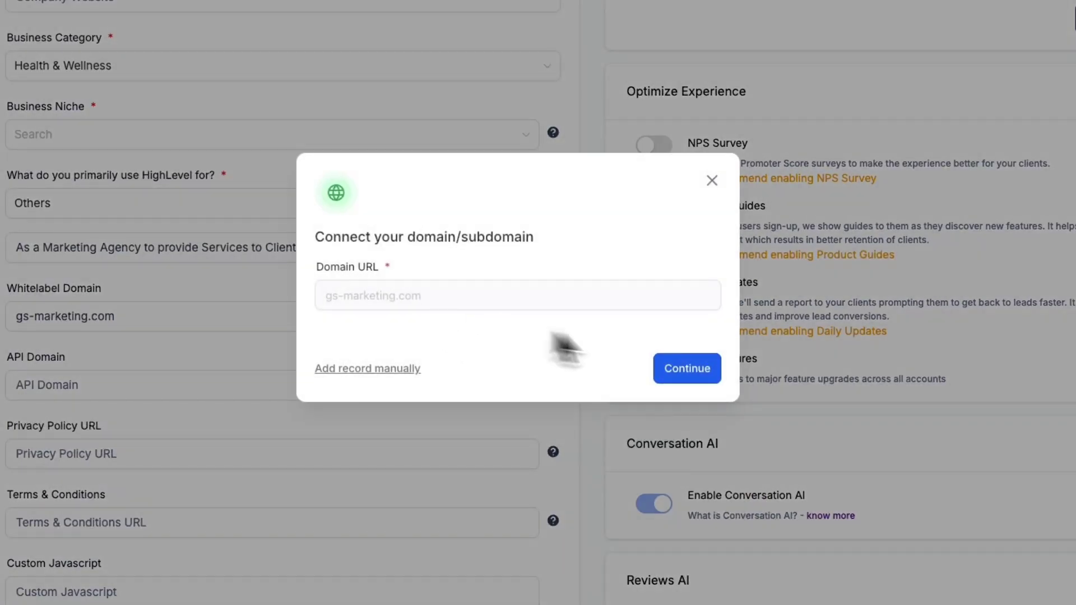
{"action": "left_click", "coordinate": [682, 370]}
{"action": "left_click_drag", "start_coordinate": [405, 268], "coordinate": [551, 276]}
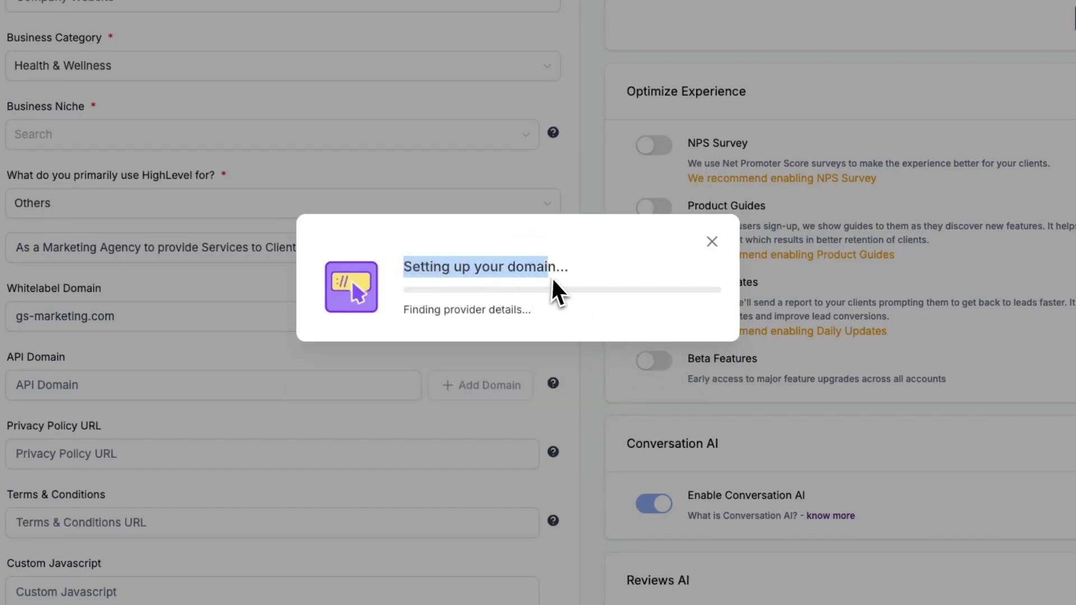
{"action": "left_click", "coordinate": [561, 288]}
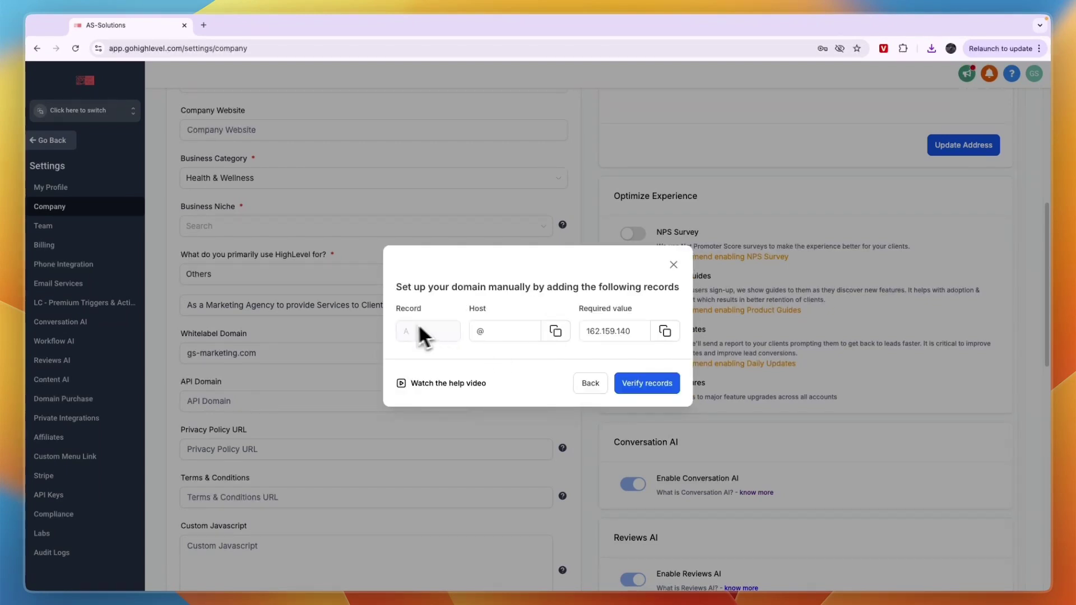
Close the A-record DNS instructions and confirm the field shows gs-marketing.com
{"action": "left_click", "coordinate": [639, 310]}
{"action": "left_click", "coordinate": [673, 265]}
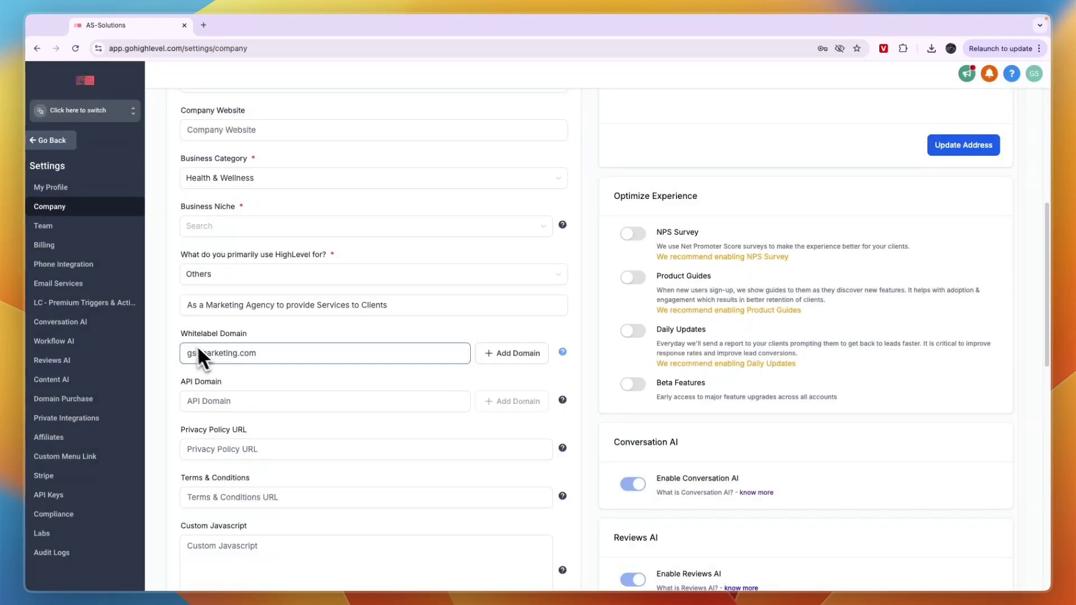
{"action": "left_click_drag", "start_coordinate": [180, 337], "coordinate": [233, 342]}
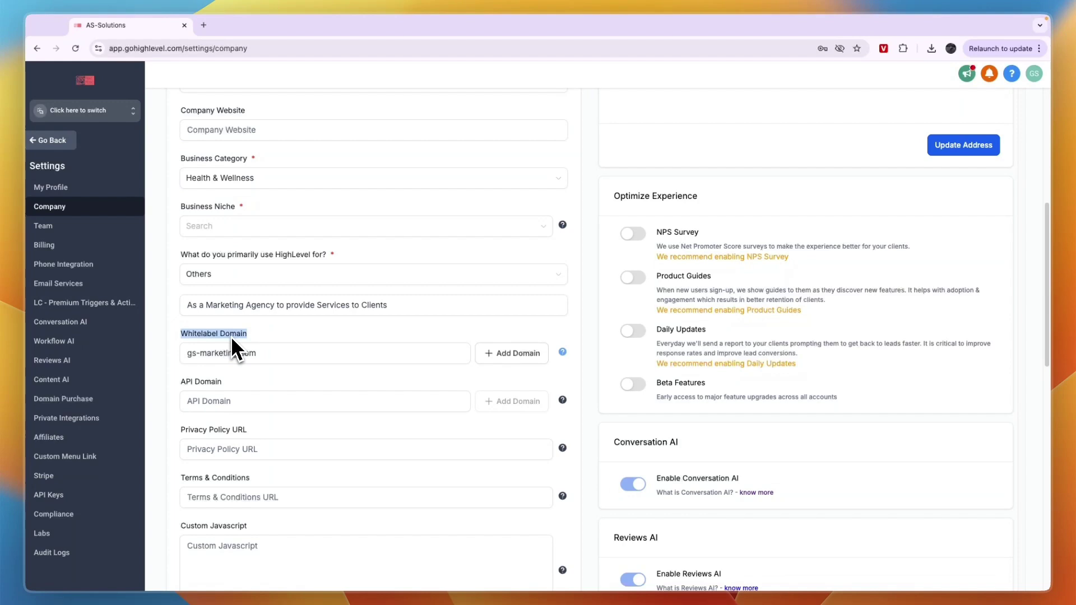
{"action": "left_click", "coordinate": [233, 348]}
{"action": "left_click_drag", "start_coordinate": [278, 359], "coordinate": [156, 345]}
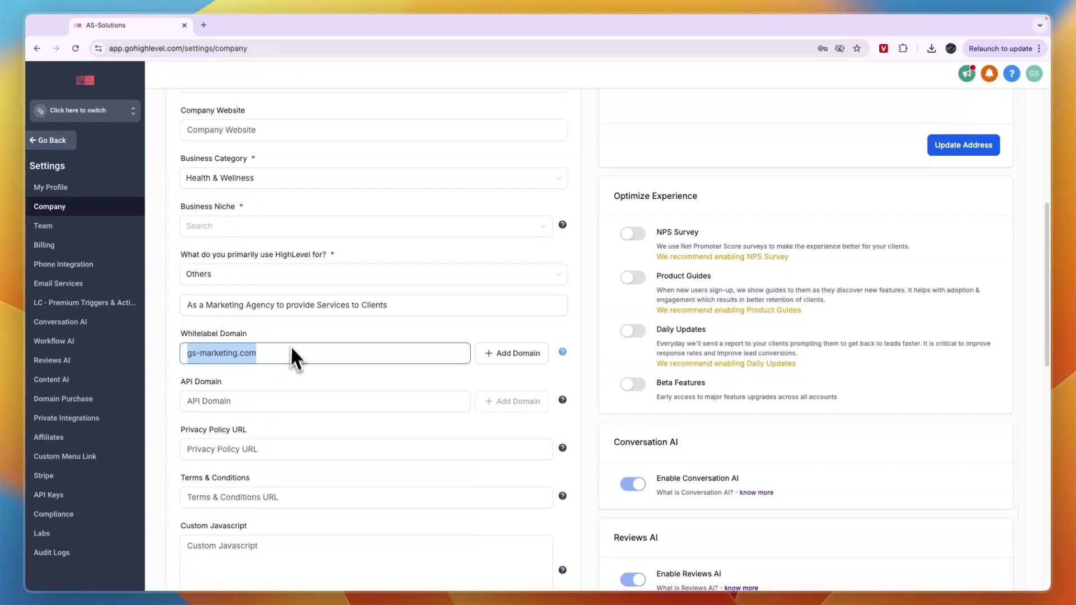
{"action": "left_click", "coordinate": [288, 377]}
{"action": "scroll", "coordinate": [284, 382], "scroll_direction": "down", "scroll_amount": 1}
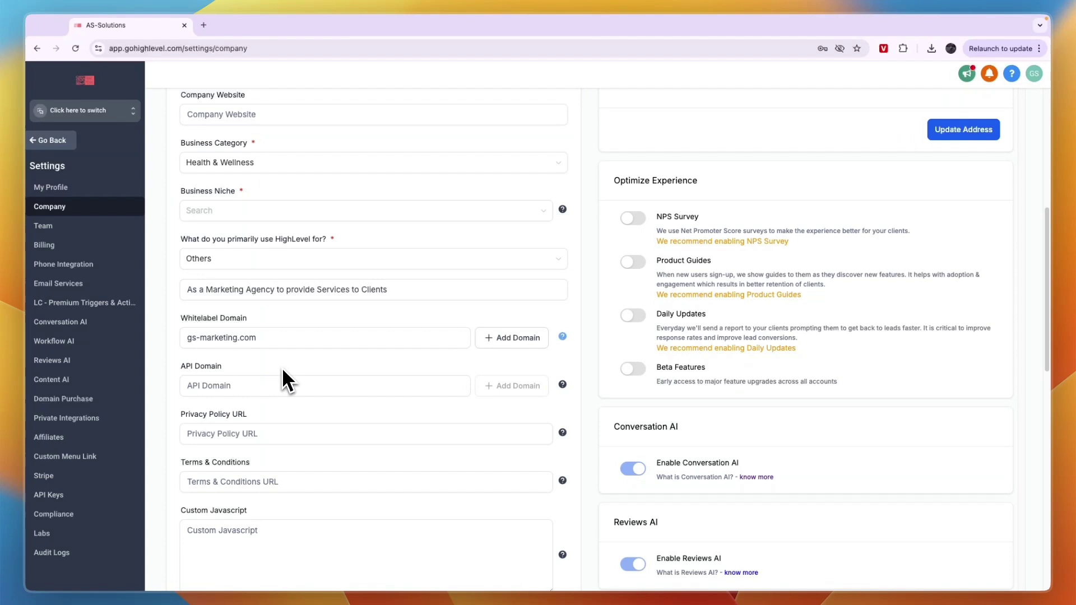
Select the Dark company theme and place the cursor in the Custom CSS box
{"action": "left_click", "coordinate": [277, 386]}
{"action": "scroll", "coordinate": [281, 381], "scroll_direction": "down", "scroll_amount": 2}
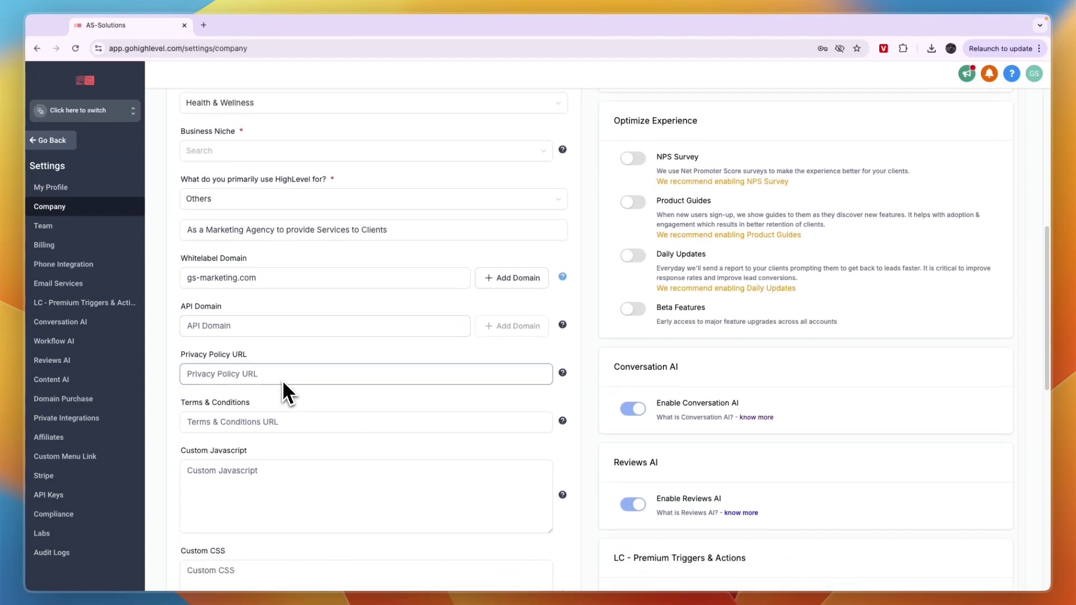
{"action": "scroll", "coordinate": [281, 379], "scroll_direction": "down", "scroll_amount": 2}
{"action": "scroll", "coordinate": [282, 391], "scroll_direction": "down", "scroll_amount": 2}
{"action": "scroll", "coordinate": [269, 408], "scroll_direction": "down", "scroll_amount": 2}
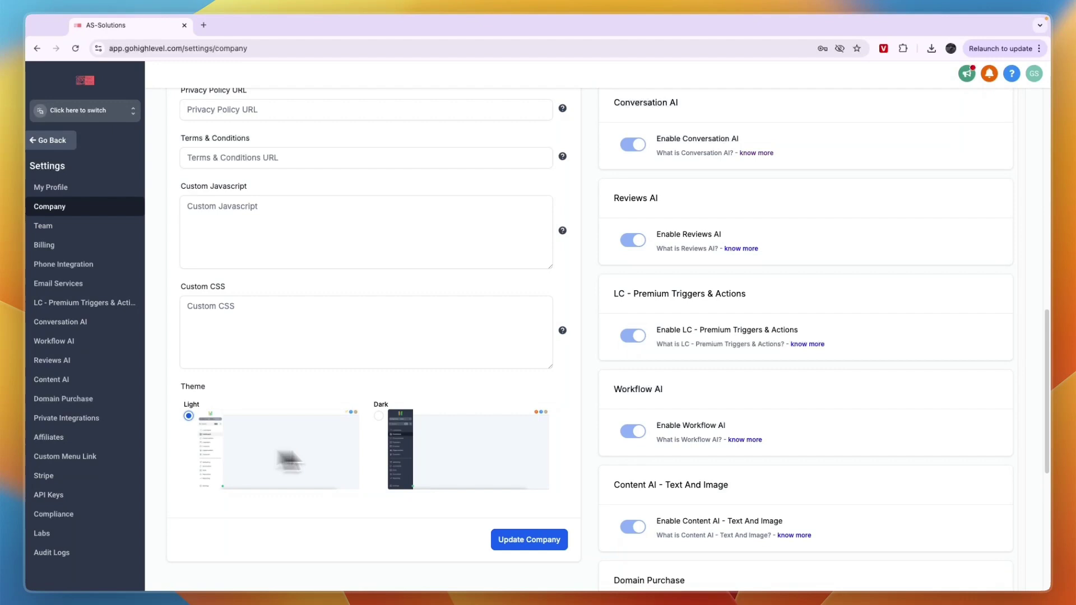
{"action": "left_click", "coordinate": [452, 451]}
{"action": "left_click", "coordinate": [311, 449]}
{"action": "left_click", "coordinate": [388, 458]}
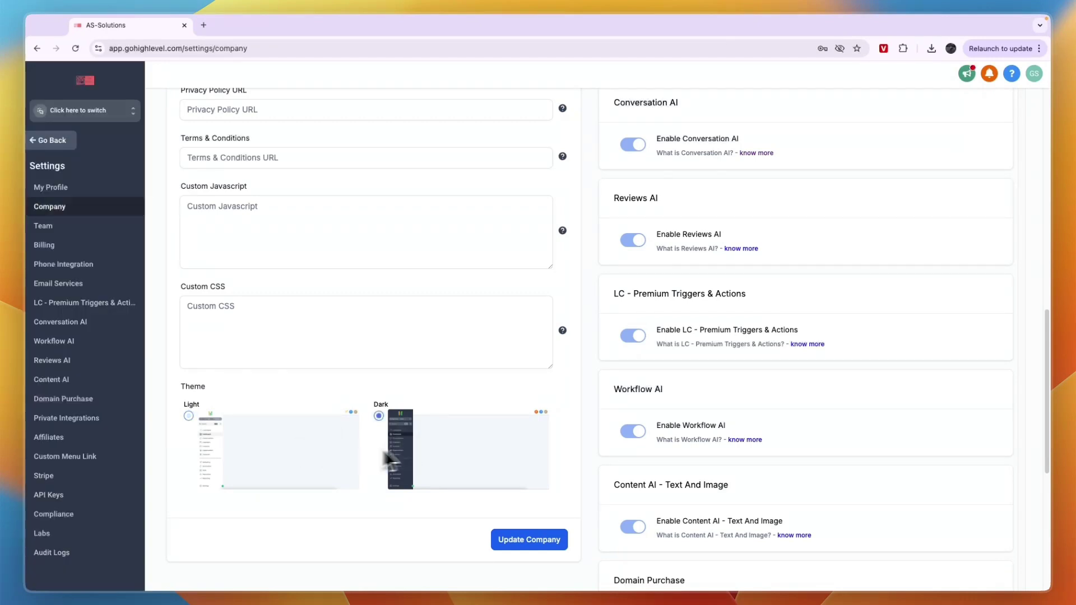
{"action": "left_click", "coordinate": [324, 458]}
{"action": "left_click", "coordinate": [420, 433]}
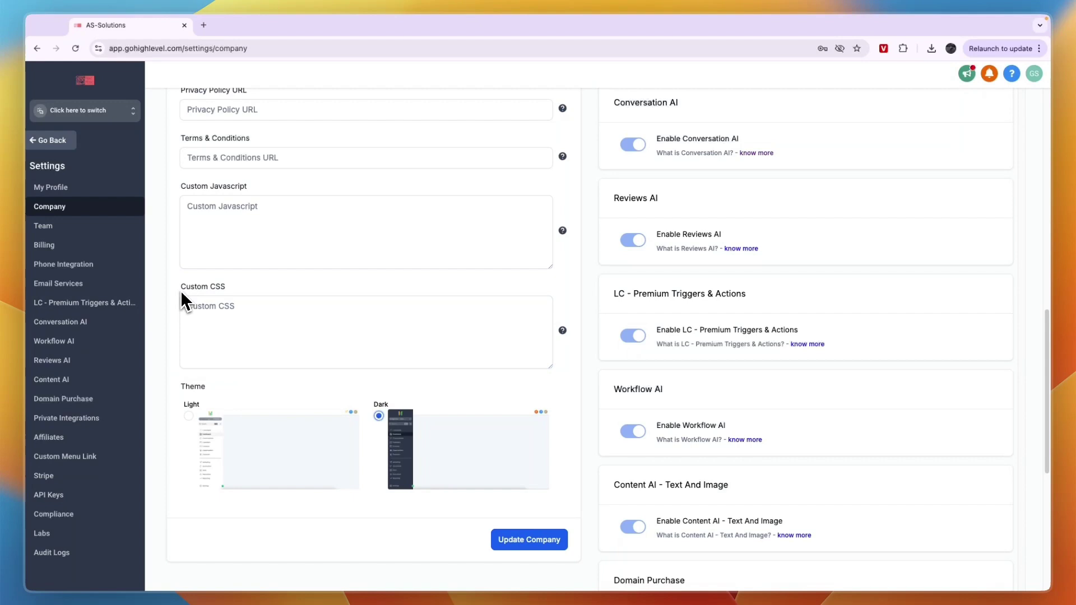
{"action": "left_click_drag", "start_coordinate": [182, 301], "coordinate": [227, 300]}
{"action": "left_click", "coordinate": [239, 312]}
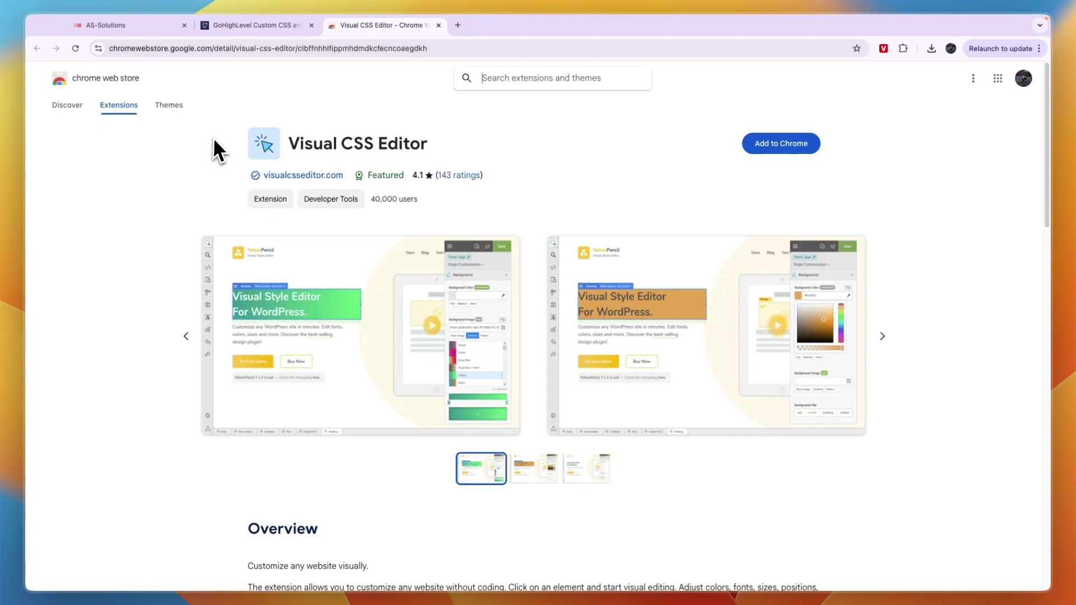
Close the Custom CSS article tab, add Visual CSS Editor to Chrome, and close the store
{"action": "left_click", "coordinate": [312, 26]}
{"action": "left_click_drag", "start_coordinate": [302, 153], "coordinate": [295, 153]}
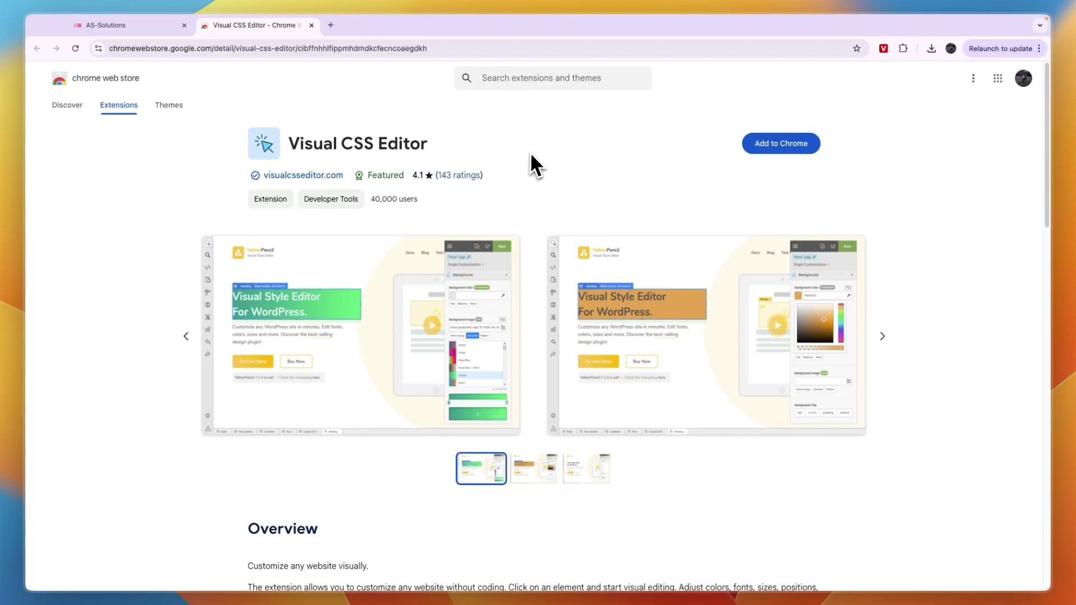
{"action": "left_click", "coordinate": [776, 143]}
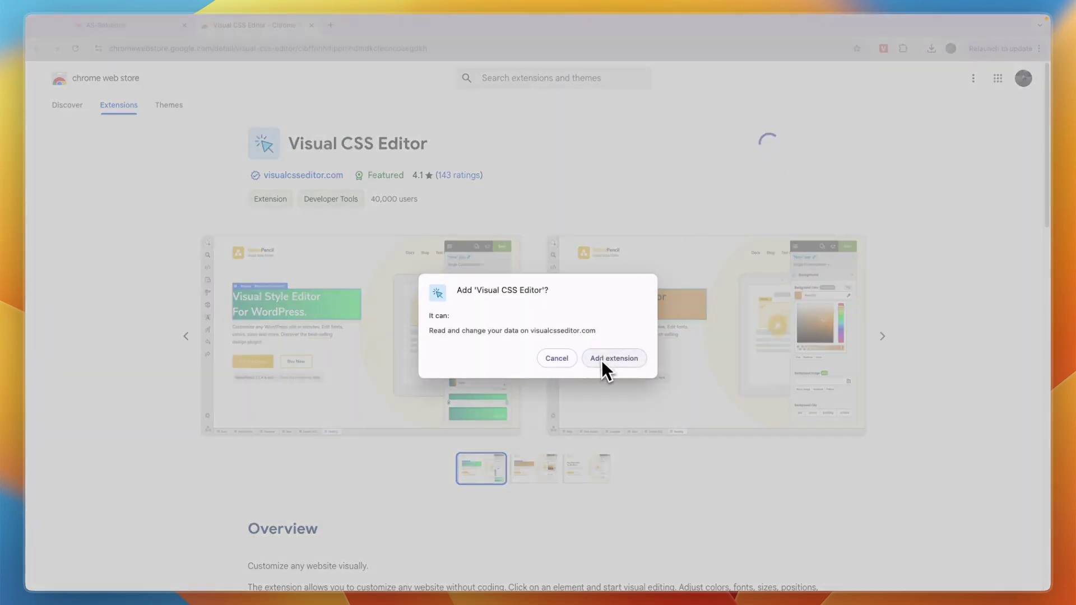
{"action": "left_click", "coordinate": [602, 362]}
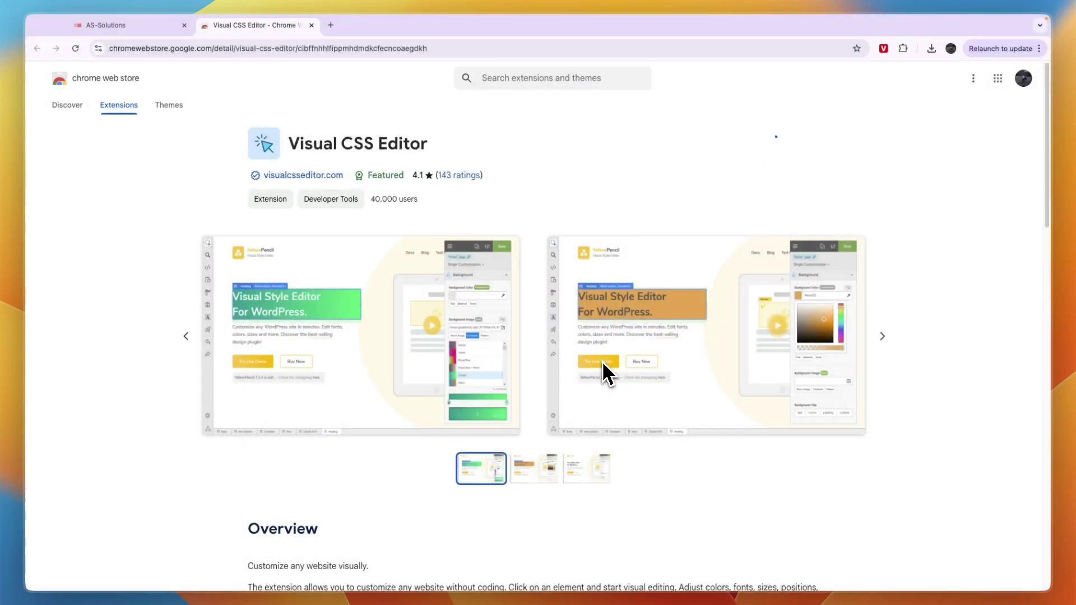
{"action": "key", "text": "super+w"}
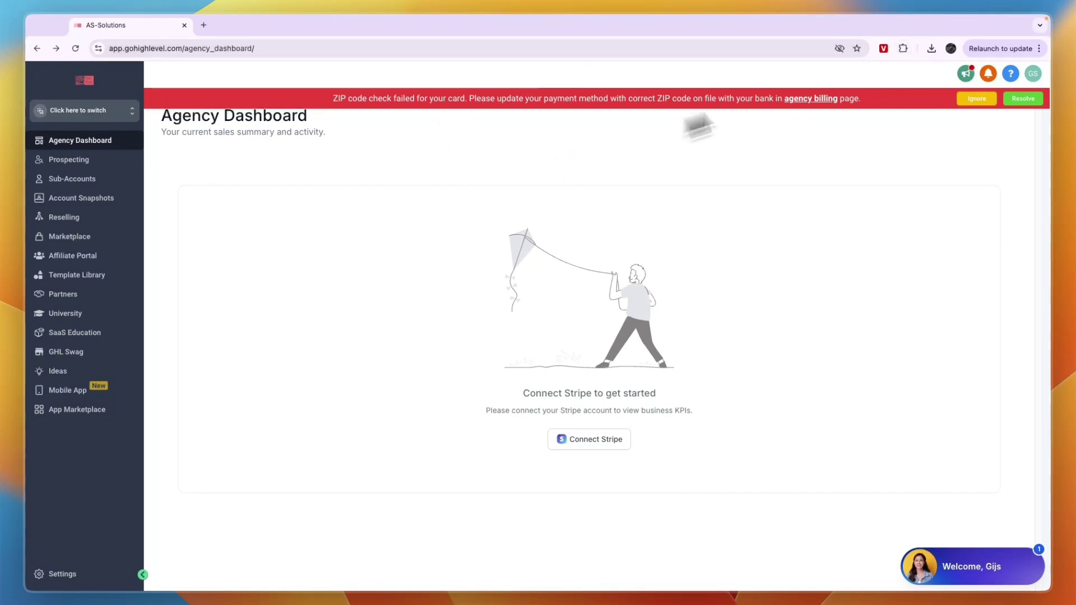
Launch Visual CSS Editor on the Agency Dashboard from the browser extensions menu
{"action": "left_click", "coordinate": [903, 48]}
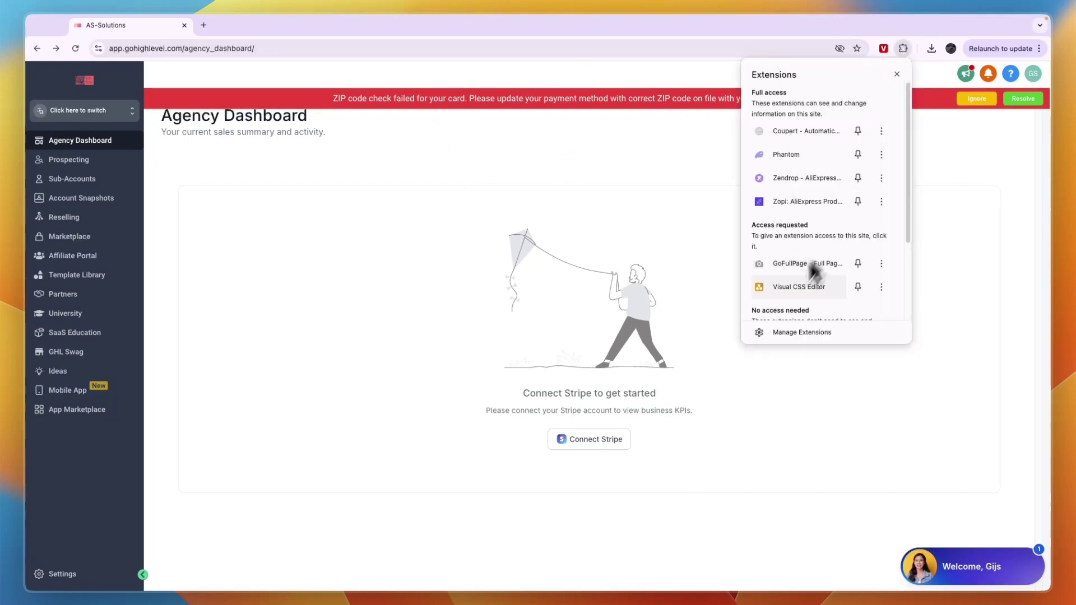
{"action": "left_click", "coordinate": [796, 288]}
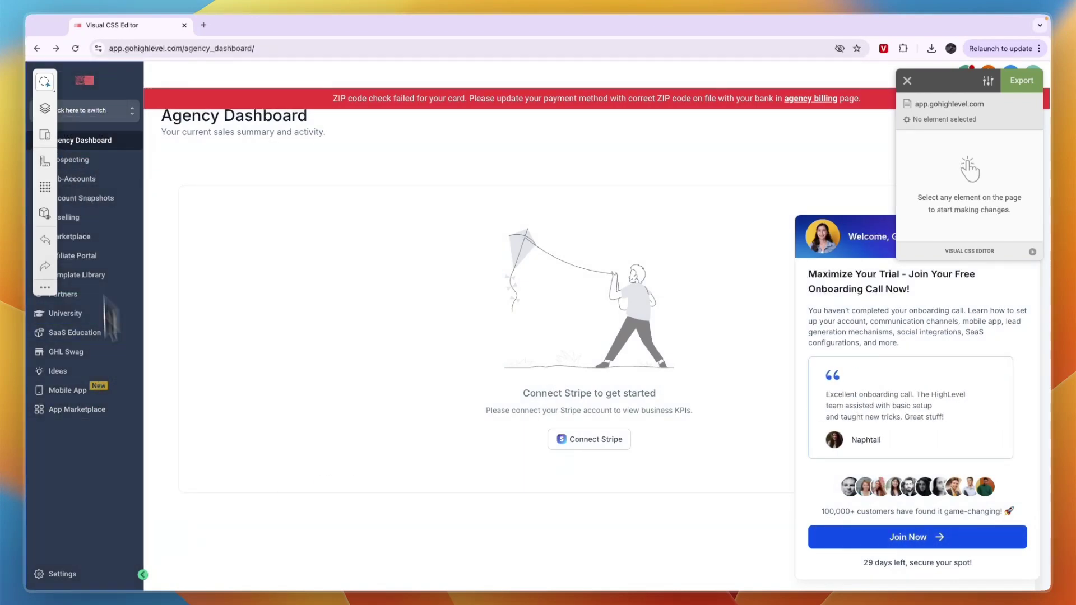
Select the left sidebar and give it a turquoise background colour
{"action": "left_click", "coordinate": [97, 490]}
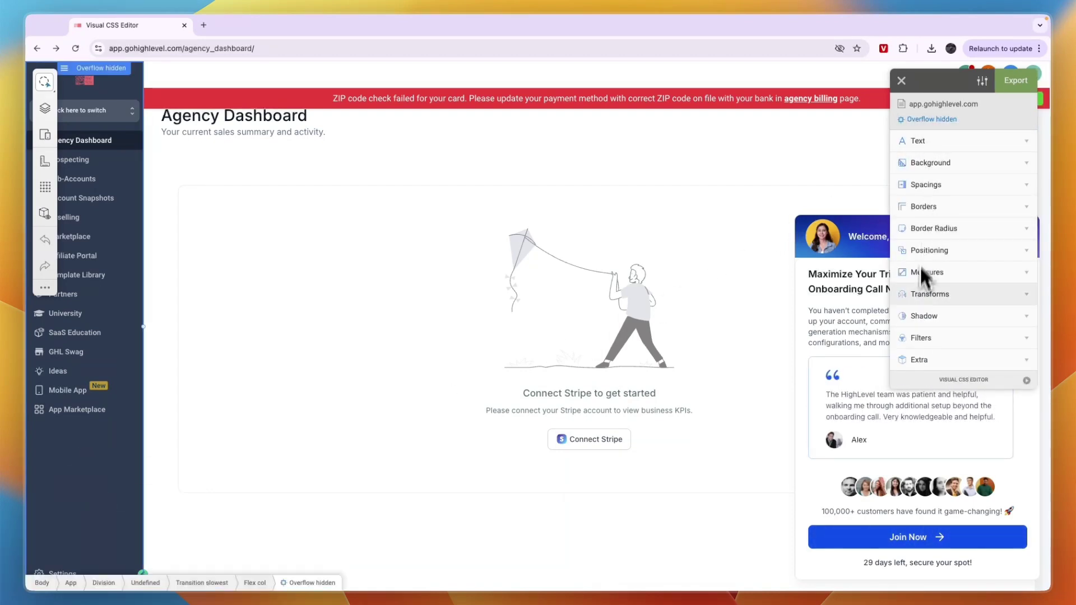
{"action": "left_click", "coordinate": [963, 163]}
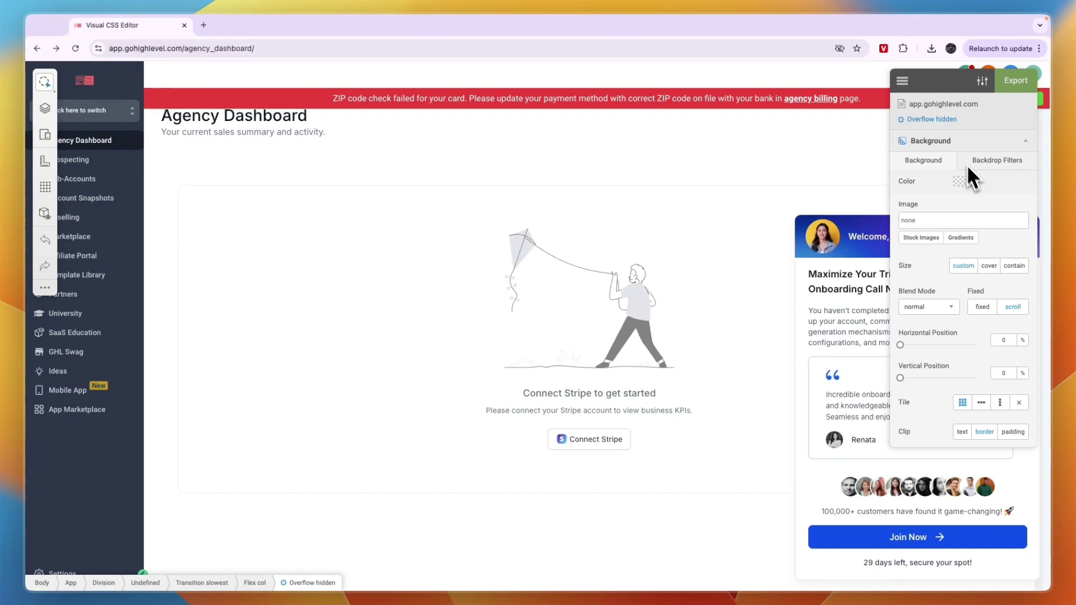
{"action": "left_click", "coordinate": [961, 183]}
{"action": "left_click", "coordinate": [944, 233]}
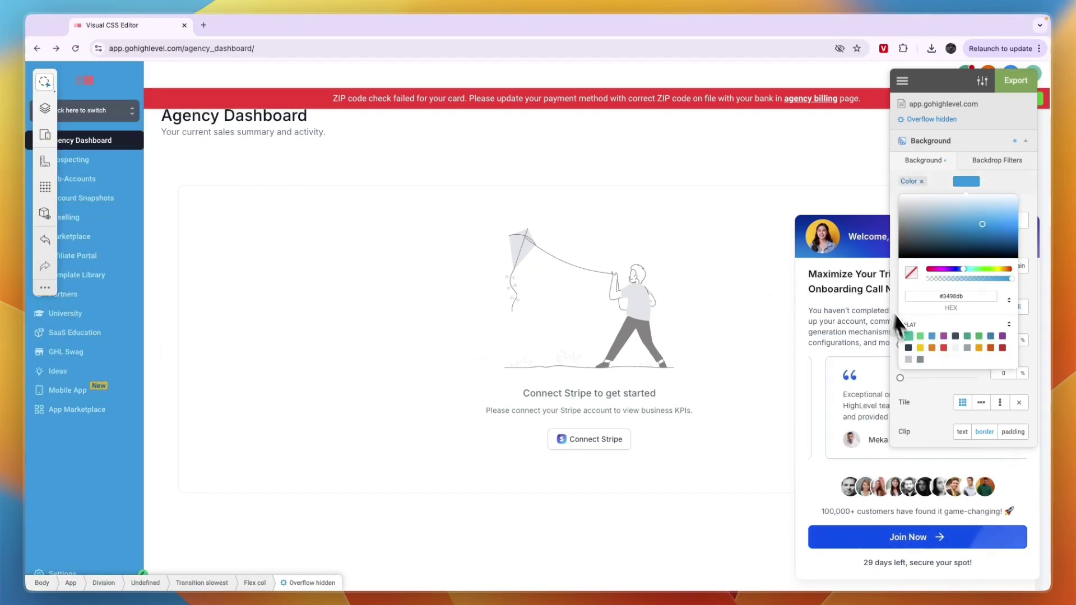
{"action": "left_click", "coordinate": [908, 336]}
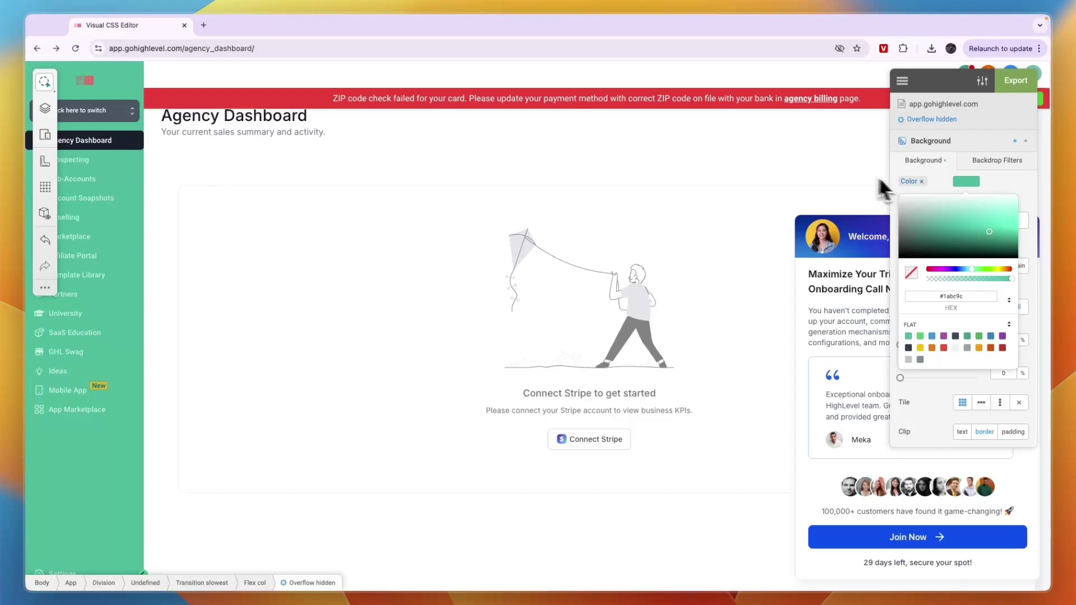
{"action": "left_click", "coordinate": [1020, 189]}
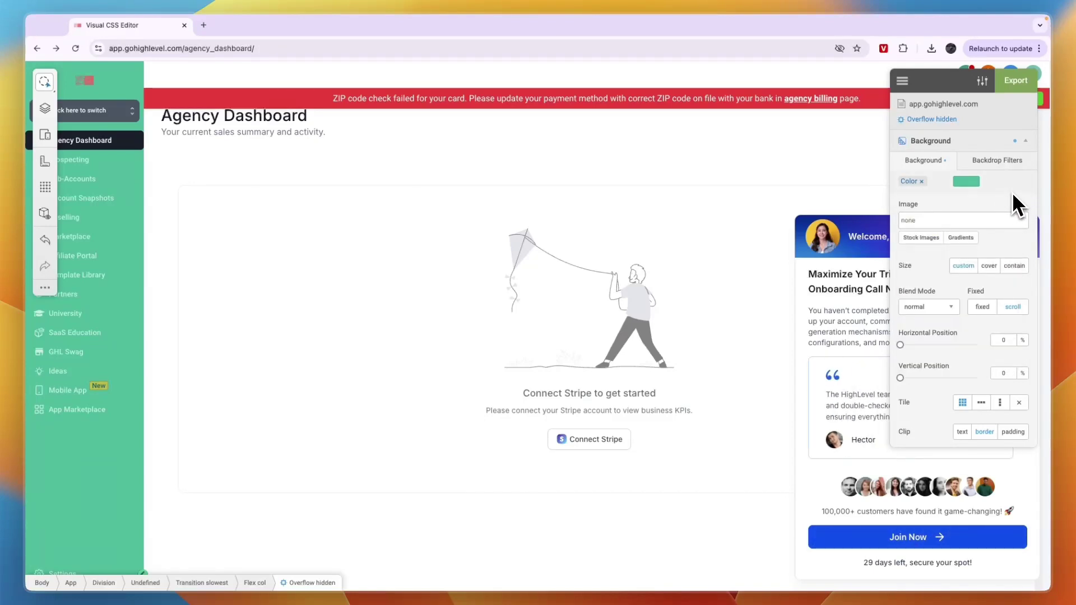
Try the gradient presets, apply the teal Stripe gradient to the sidebar, then deselect it
{"action": "left_click", "coordinate": [958, 238]}
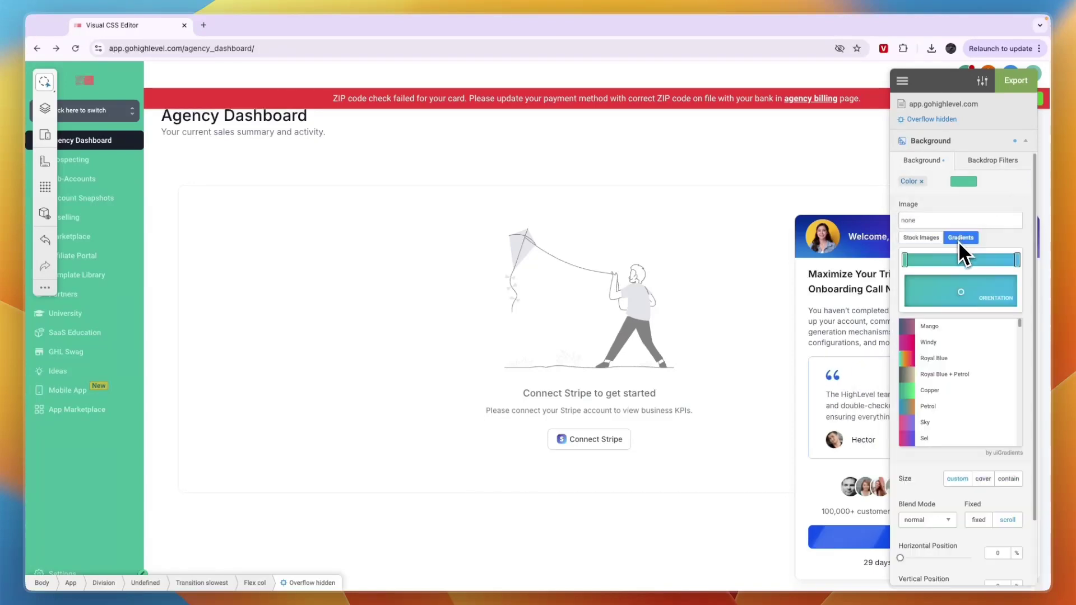
{"action": "left_click", "coordinate": [929, 340]}
{"action": "left_click", "coordinate": [939, 388]}
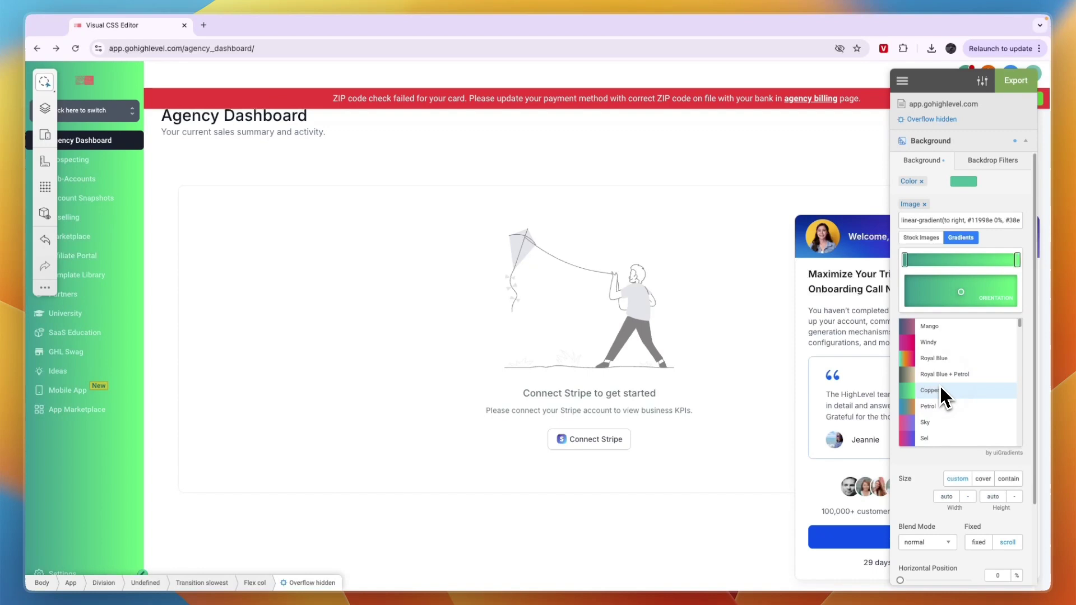
{"action": "left_click", "coordinate": [916, 422]}
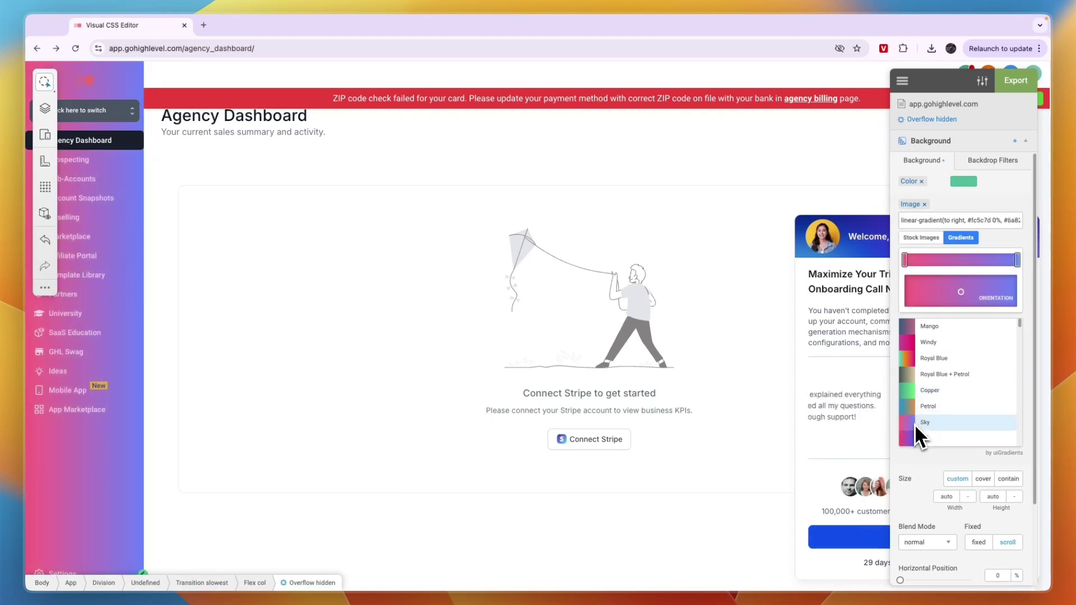
{"action": "scroll", "coordinate": [925, 420], "scroll_direction": "down", "scroll_amount": 3}
{"action": "left_click", "coordinate": [948, 385]}
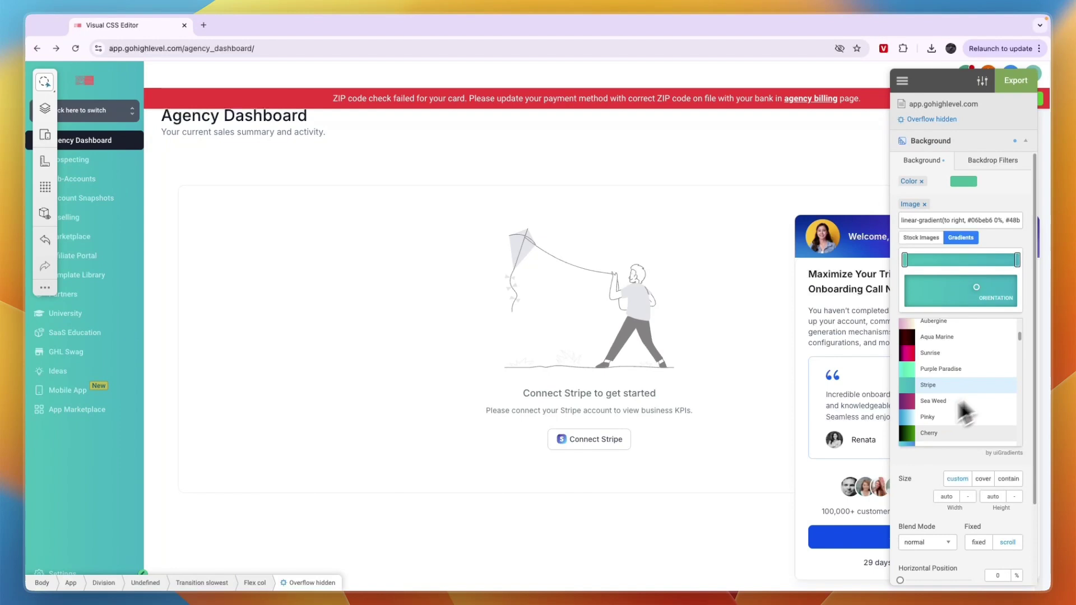
{"action": "key", "text": "Escape"}
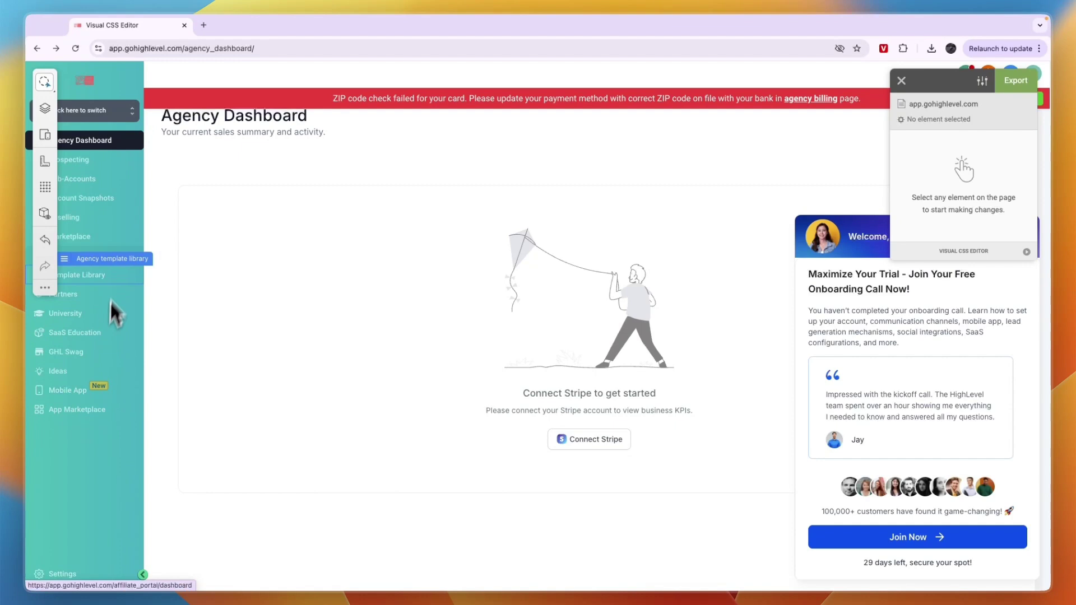
Set the account-switcher box background to white (#ffffff)
{"action": "left_click", "coordinate": [122, 109]}
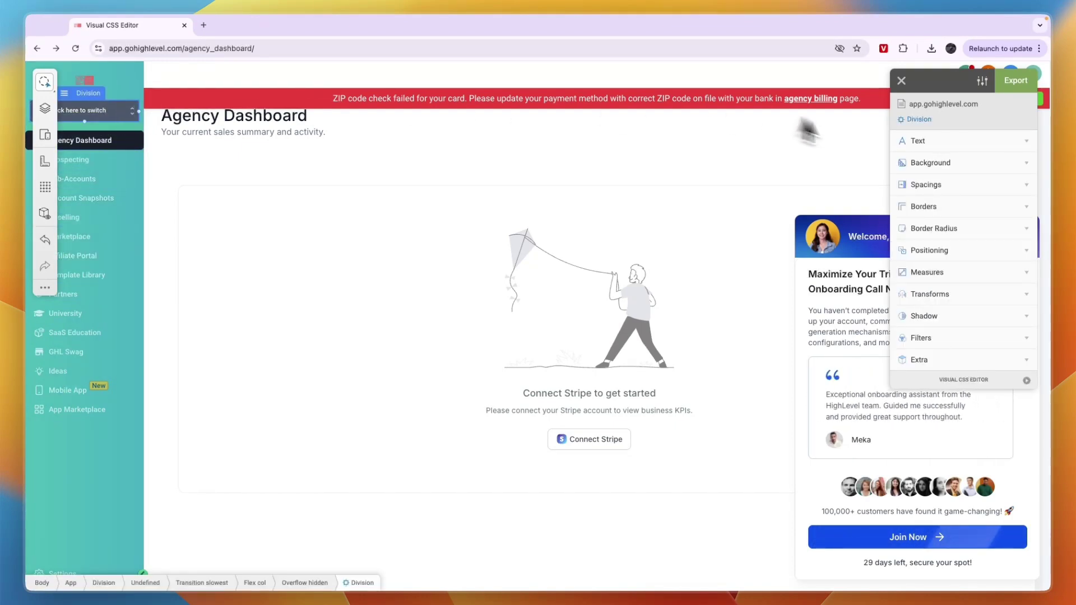
{"action": "left_click", "coordinate": [956, 164]}
{"action": "left_click", "coordinate": [962, 183]}
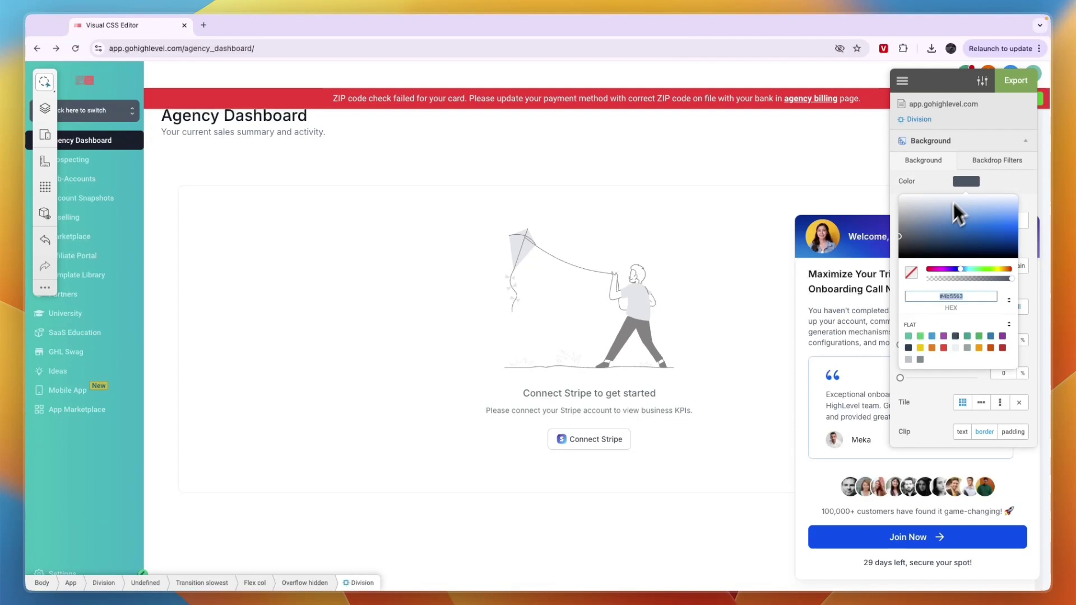
{"action": "left_click", "coordinate": [85, 112]}
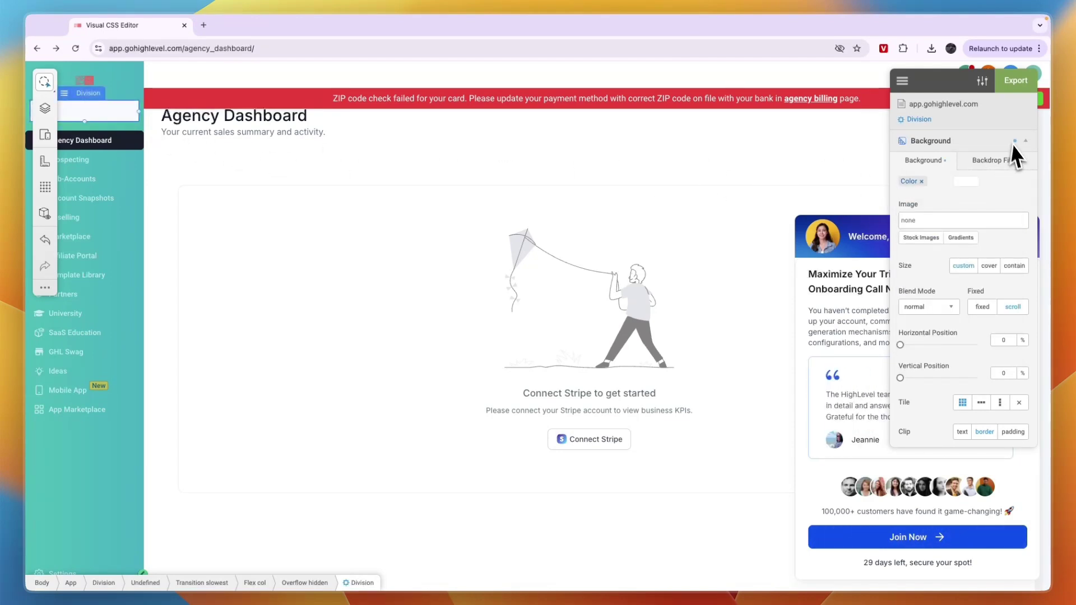
{"action": "left_click", "coordinate": [995, 140]}
Make the switcher name text black (#000000) and close the editor to preview the dashboard
{"action": "left_click", "coordinate": [947, 145]}
{"action": "left_click", "coordinate": [912, 214]}
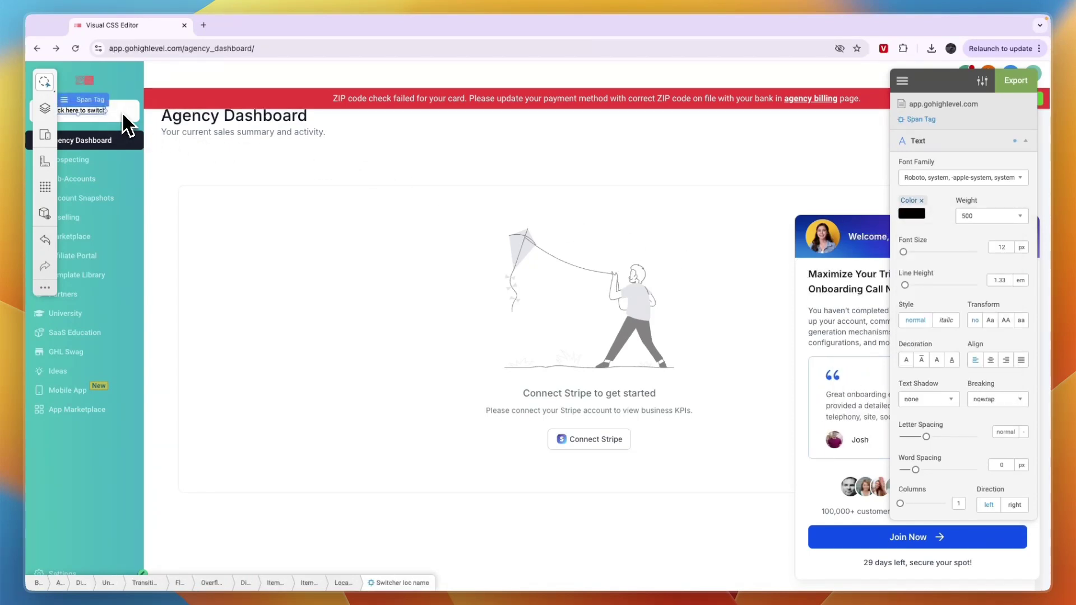
{"action": "left_click", "coordinate": [126, 134]}
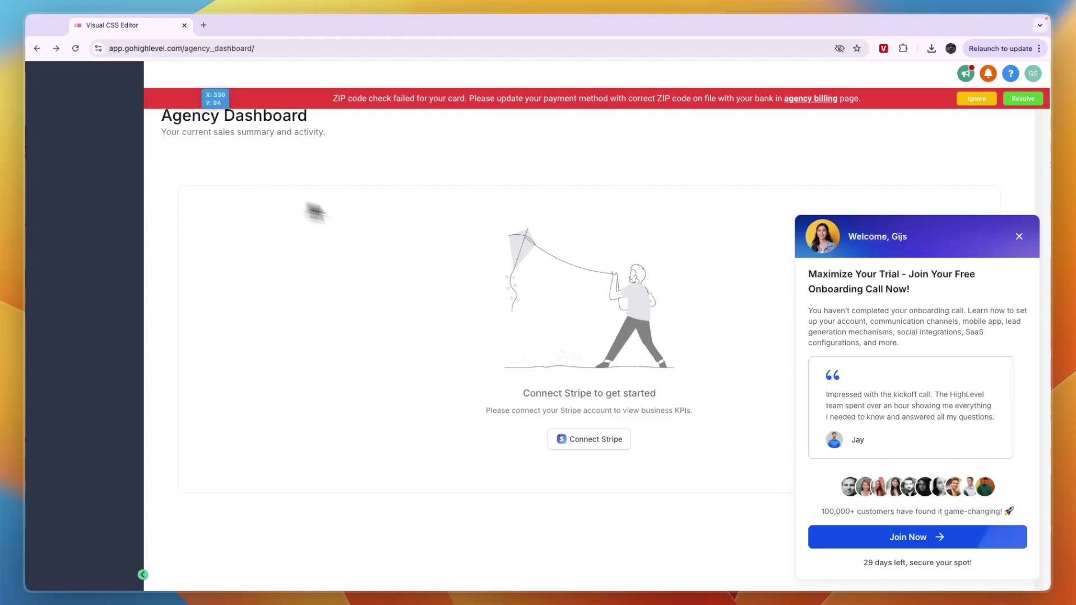
Reopen the editor, select the Wrapper container, restore the teal sidebar, and shift content right and down
{"action": "left_click", "coordinate": [345, 178]}
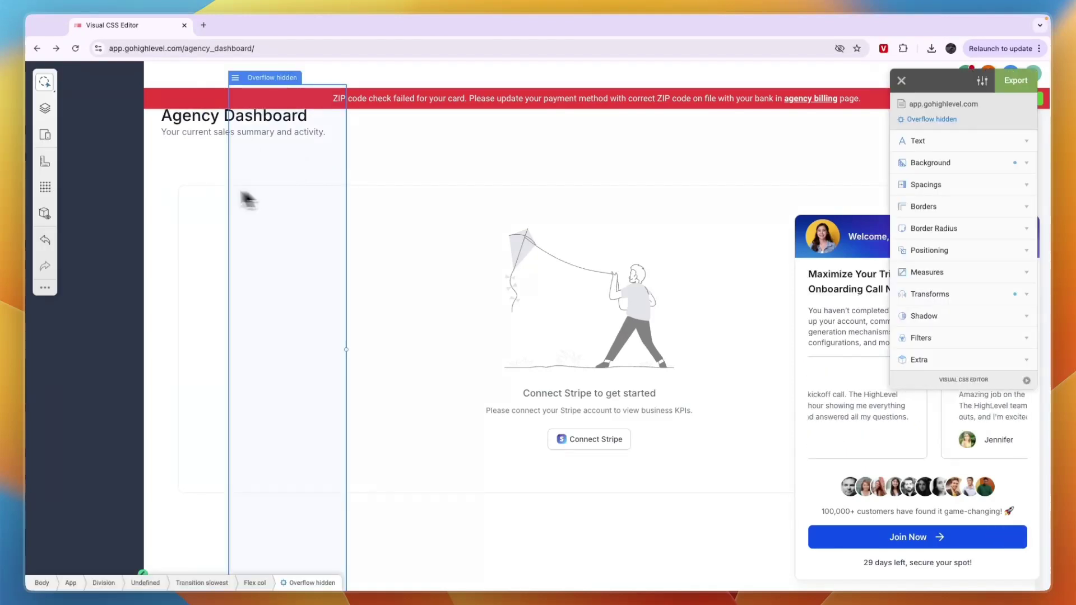
{"action": "key", "text": "Escape"}
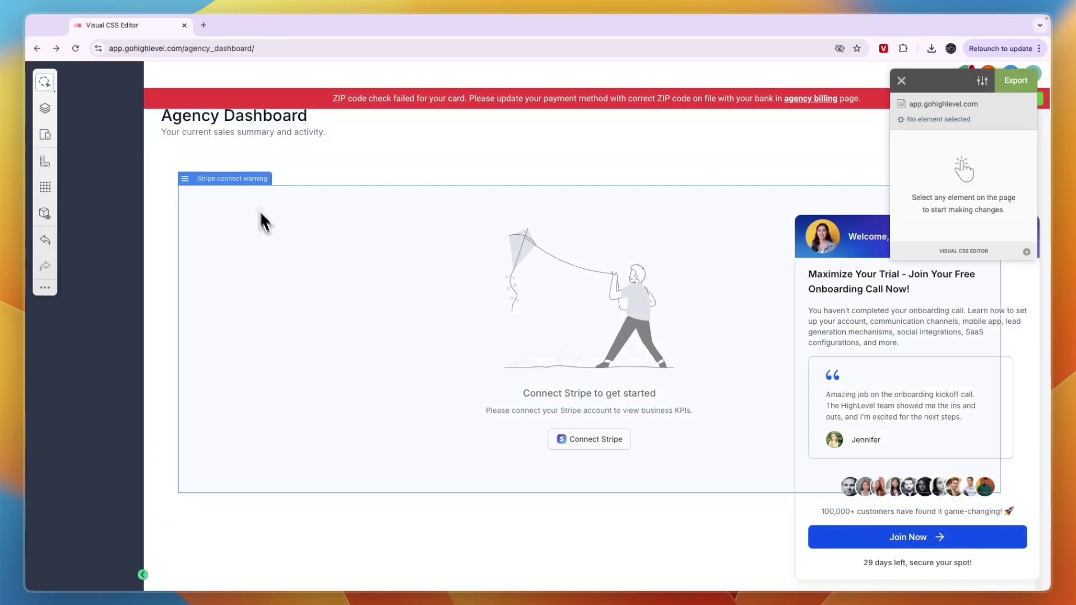
{"action": "left_click", "coordinate": [282, 205]}
{"action": "left_click", "coordinate": [168, 278]}
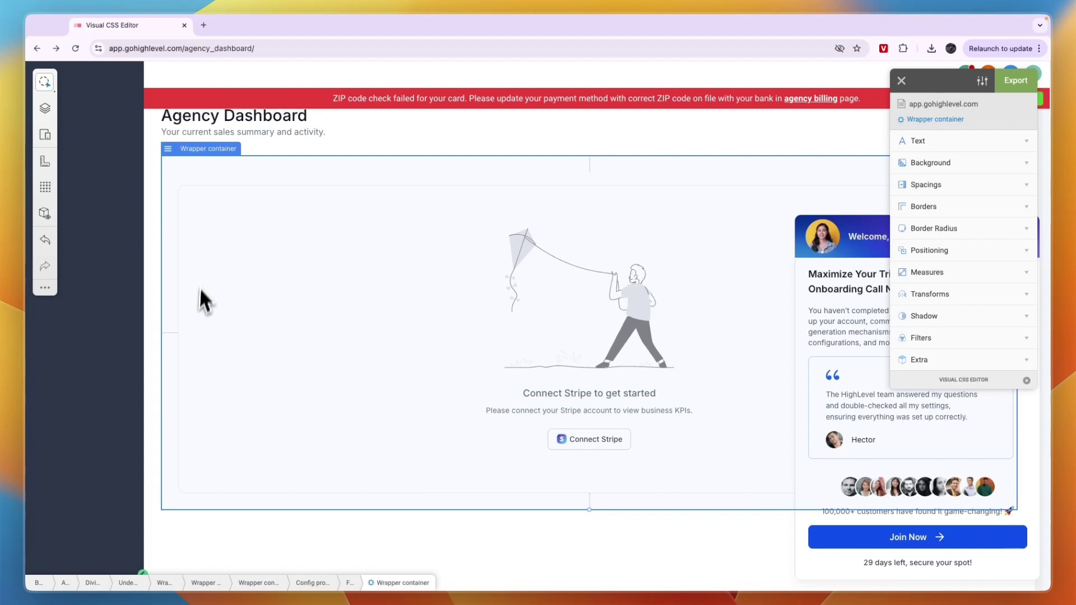
{"action": "left_click", "coordinate": [46, 241]}
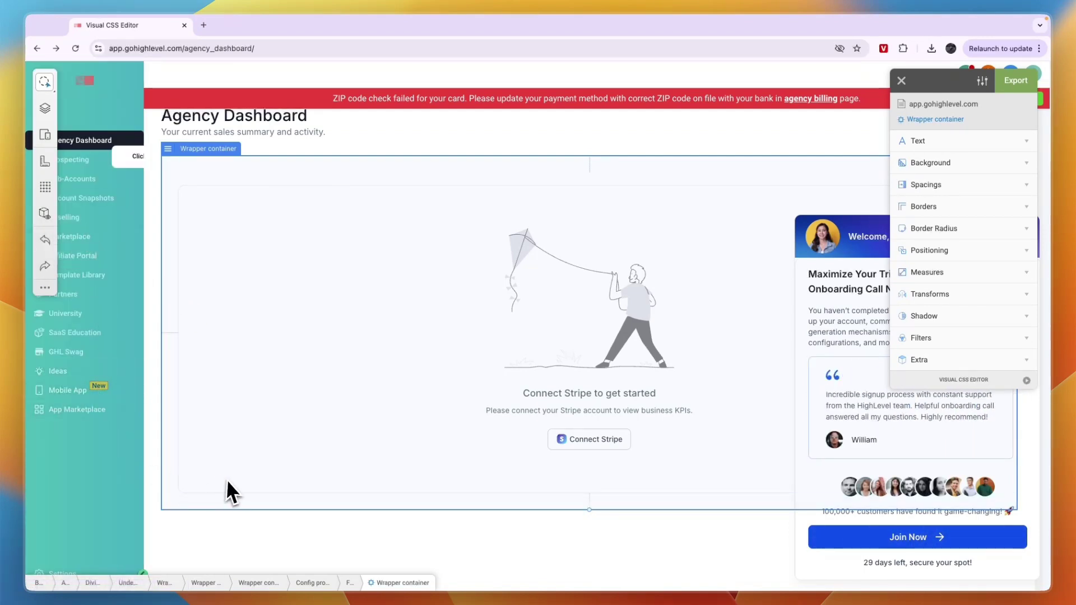
{"action": "left_click_drag", "start_coordinate": [468, 377], "coordinate": [288, 227]}
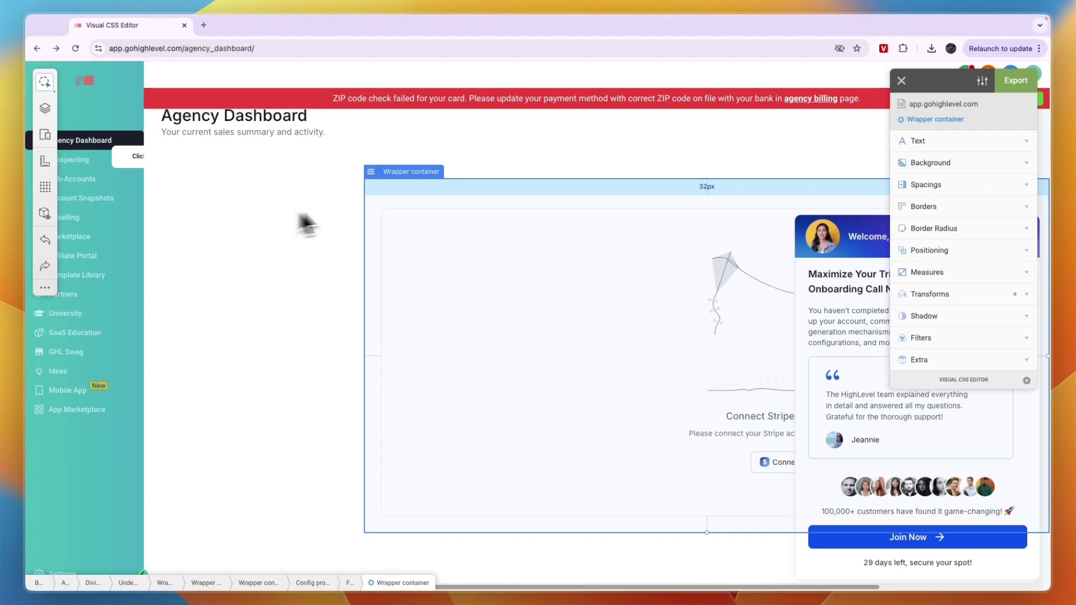
Apply the teal Stripe gradient preset to the header's Container fluid background
{"action": "left_click", "coordinate": [279, 74]}
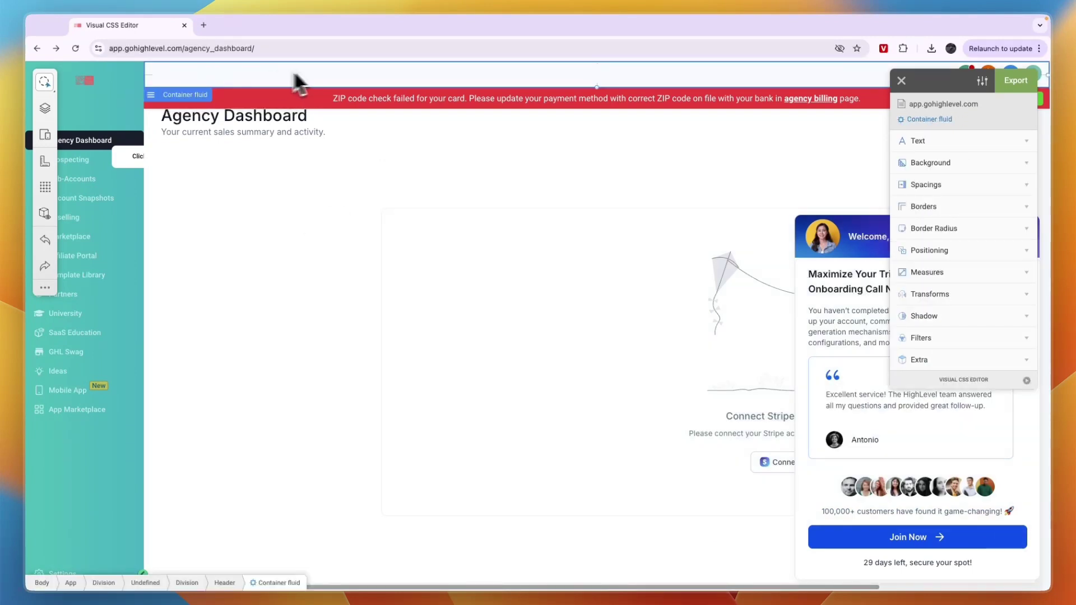
{"action": "left_click", "coordinate": [931, 163]}
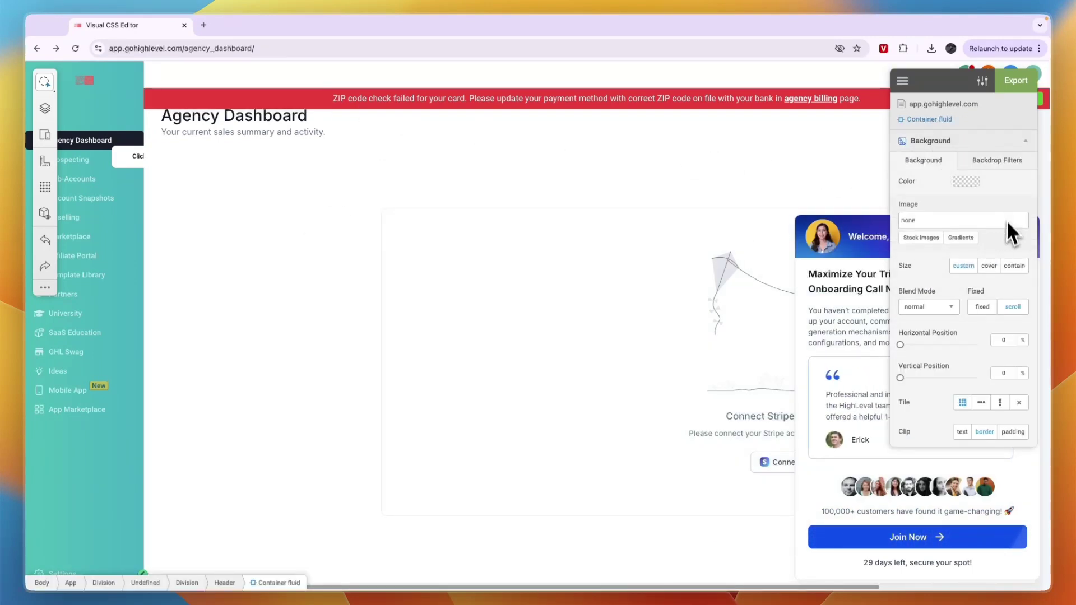
{"action": "left_click", "coordinate": [960, 237]}
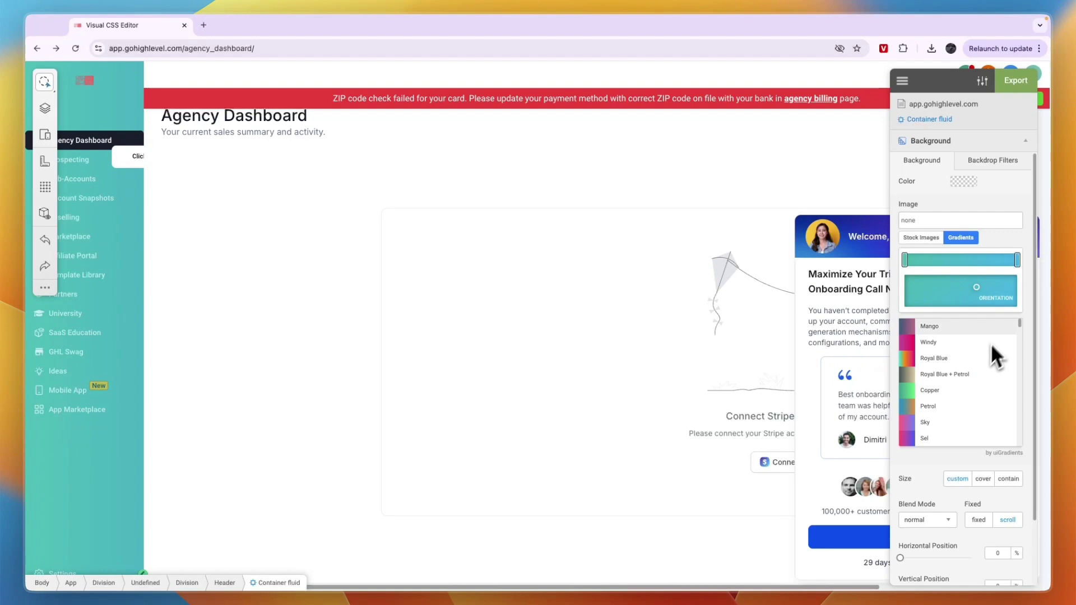
{"action": "scroll", "coordinate": [952, 385], "scroll_direction": "down", "scroll_amount": 3}
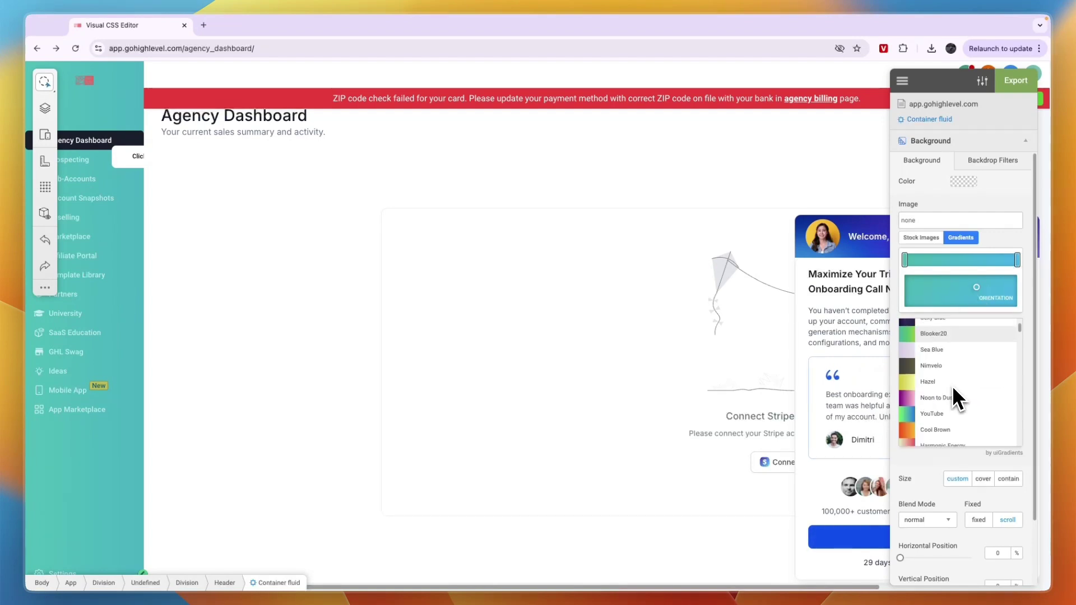
{"action": "scroll", "coordinate": [951, 388], "scroll_direction": "down", "scroll_amount": 3}
{"action": "scroll", "coordinate": [949, 397], "scroll_direction": "down", "scroll_amount": 2}
{"action": "scroll", "coordinate": [948, 389], "scroll_direction": "down", "scroll_amount": 2}
{"action": "scroll", "coordinate": [945, 383], "scroll_direction": "down", "scroll_amount": 2}
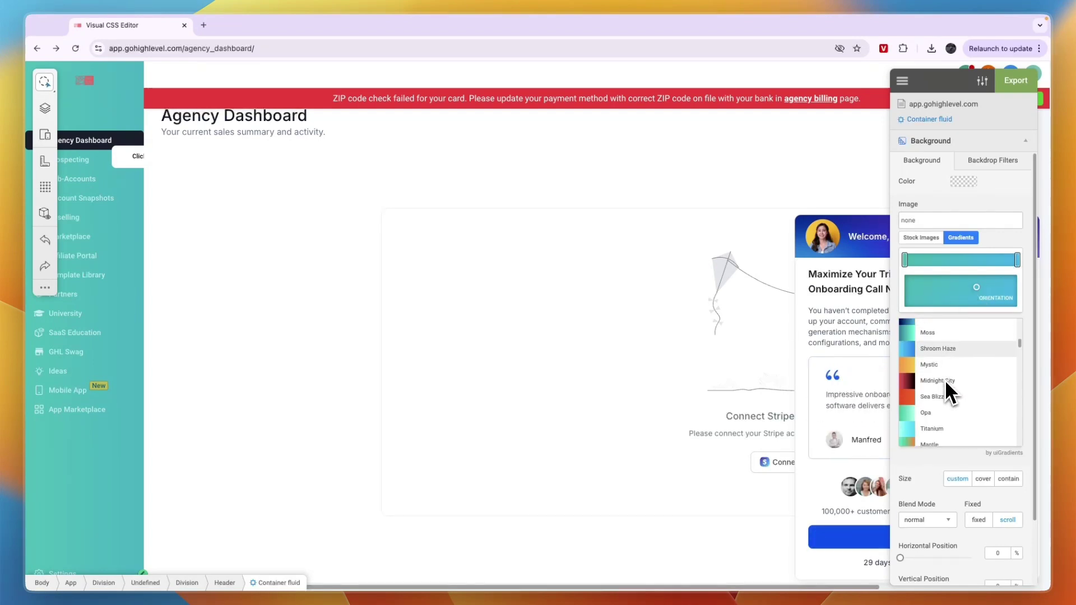
{"action": "scroll", "coordinate": [943, 387], "scroll_direction": "down", "scroll_amount": 2}
{"action": "scroll", "coordinate": [942, 396], "scroll_direction": "down", "scroll_amount": 2}
{"action": "scroll", "coordinate": [938, 399], "scroll_direction": "up", "scroll_amount": 3}
{"action": "scroll", "coordinate": [937, 399], "scroll_direction": "up", "scroll_amount": 3}
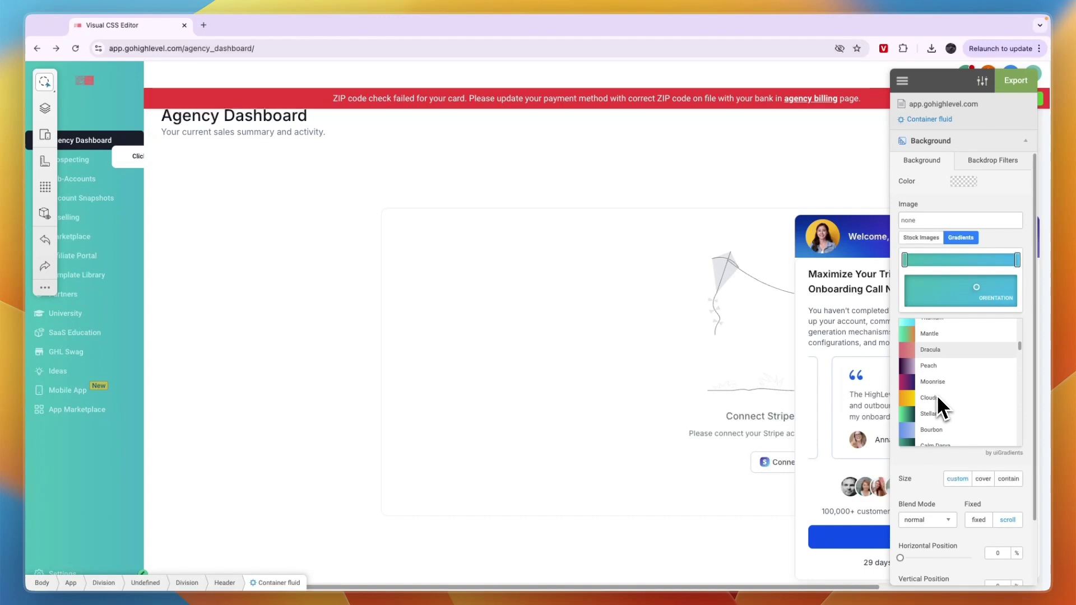
{"action": "left_click", "coordinate": [935, 422]}
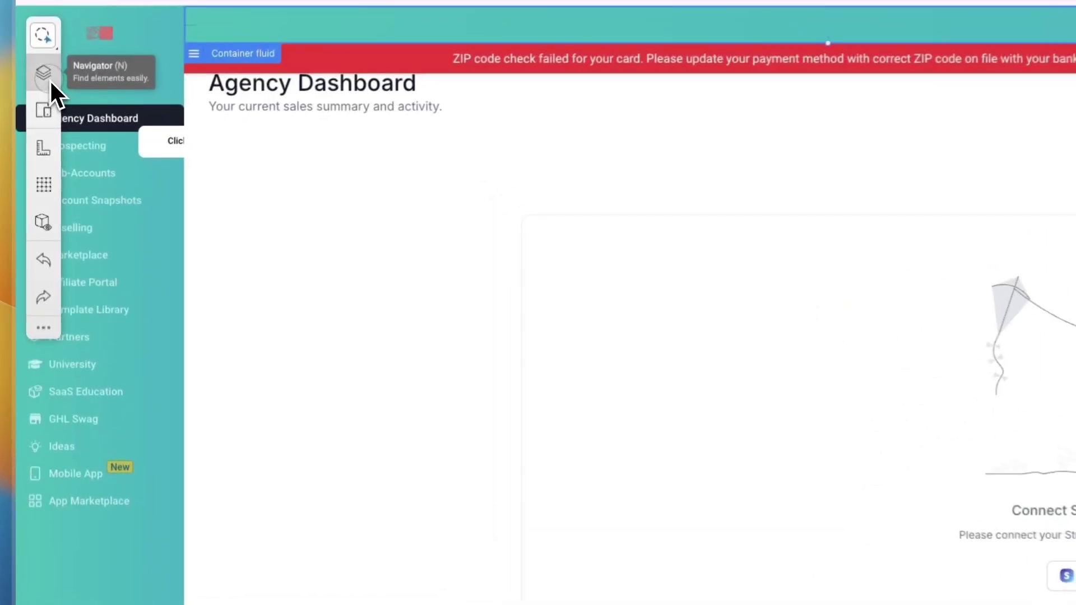
In the Navigator, expand header controls and select the header dropdown element
{"action": "left_click", "coordinate": [44, 108]}
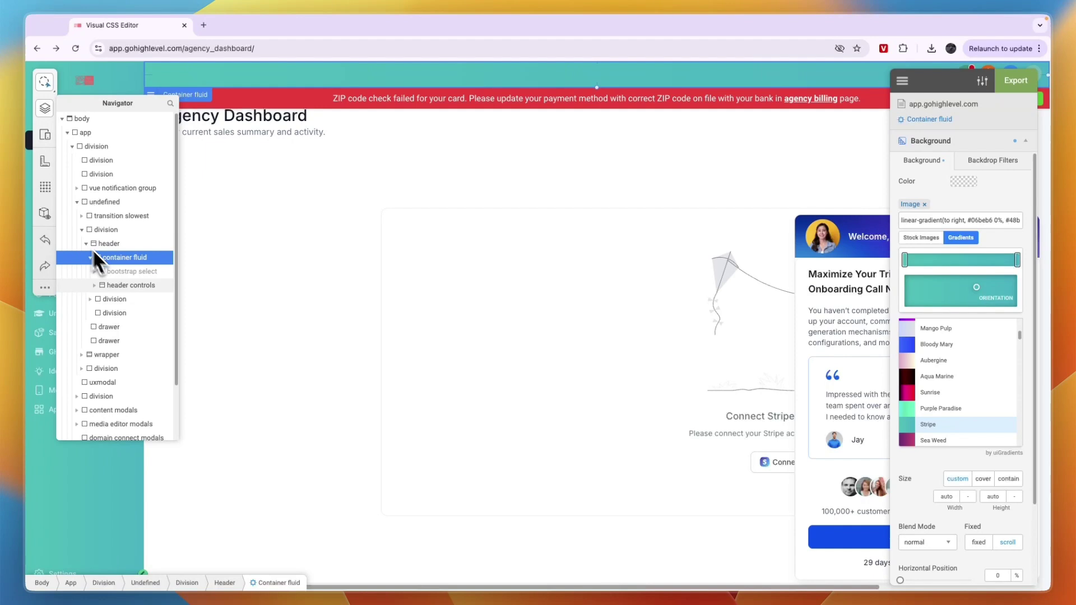
{"action": "left_click", "coordinate": [95, 285]}
{"action": "left_click", "coordinate": [151, 303]}
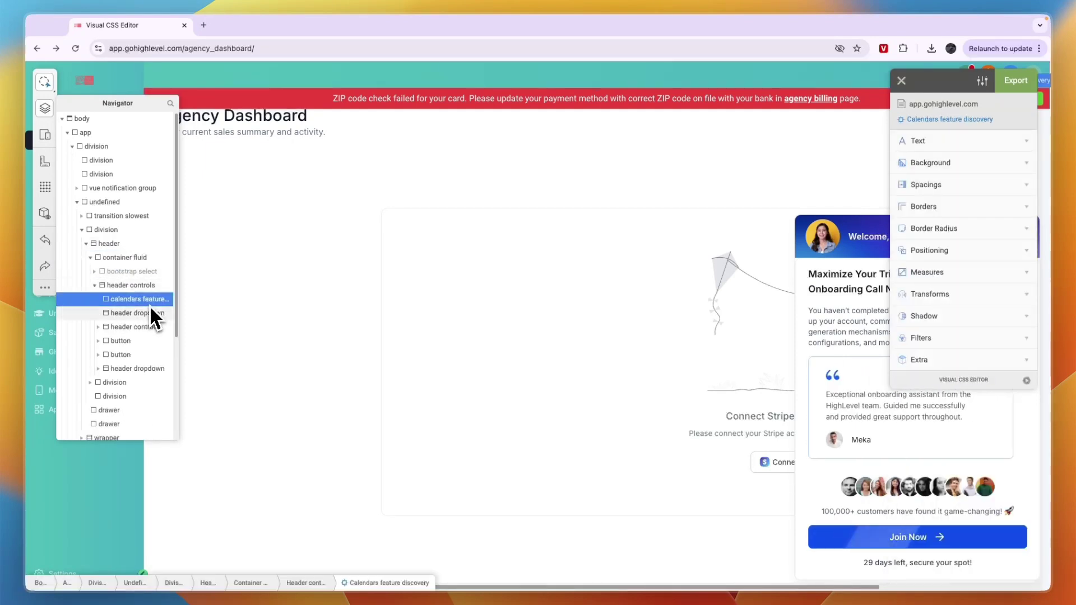
{"action": "left_click", "coordinate": [151, 309]}
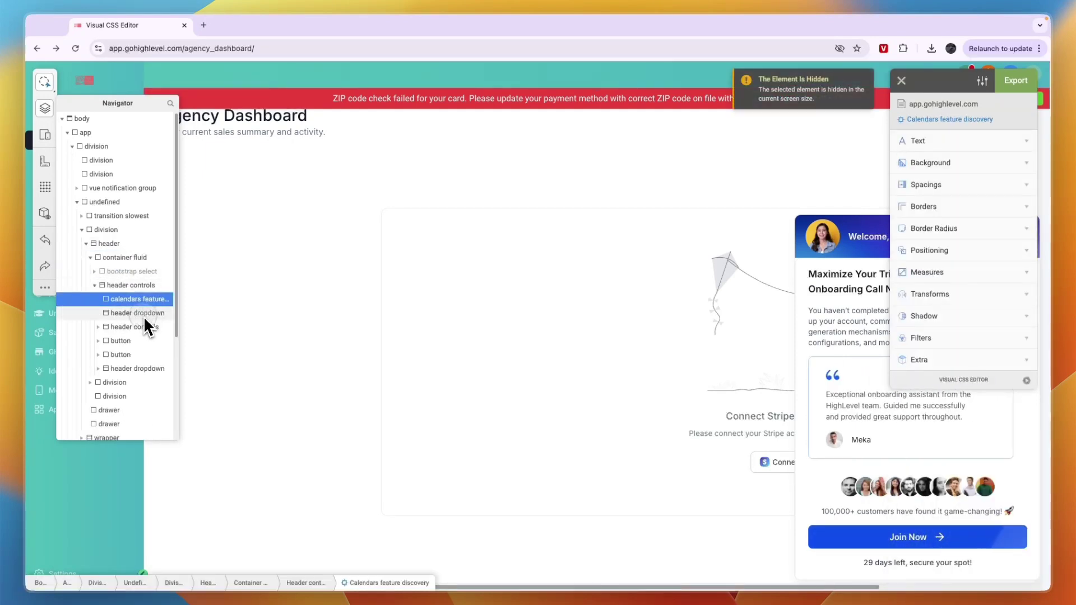
View the dropdown's Design Information, turn on Wireframe mode, then close the details panel
{"action": "left_click", "coordinate": [47, 217]}
{"action": "left_click", "coordinate": [46, 187]}
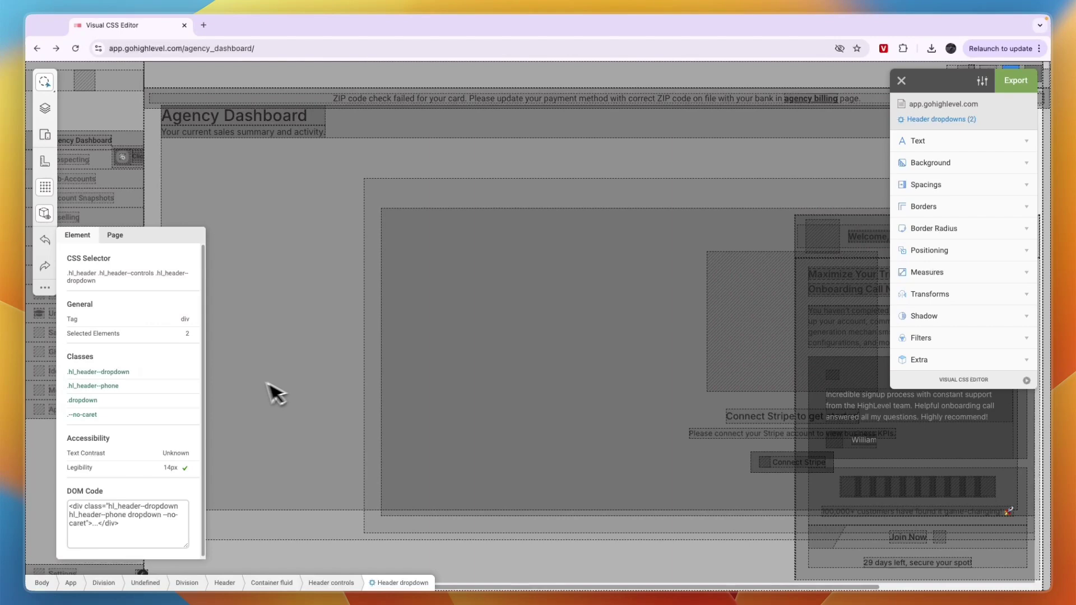
{"action": "left_click", "coordinate": [46, 135]}
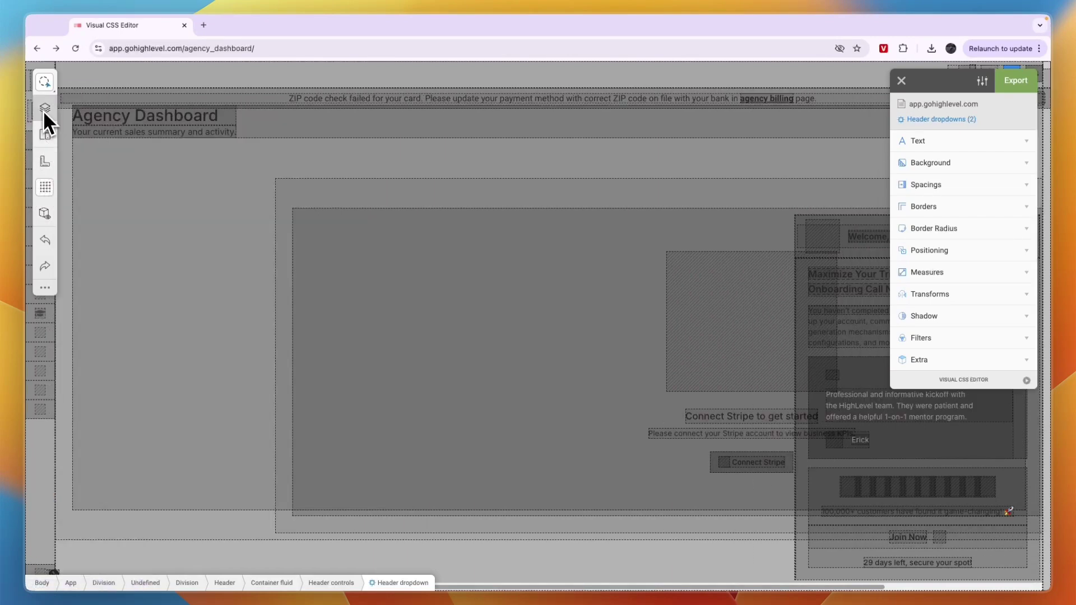
Open the Export CSS Code dialog showing the generated CSS
{"action": "left_click", "coordinate": [1020, 85]}
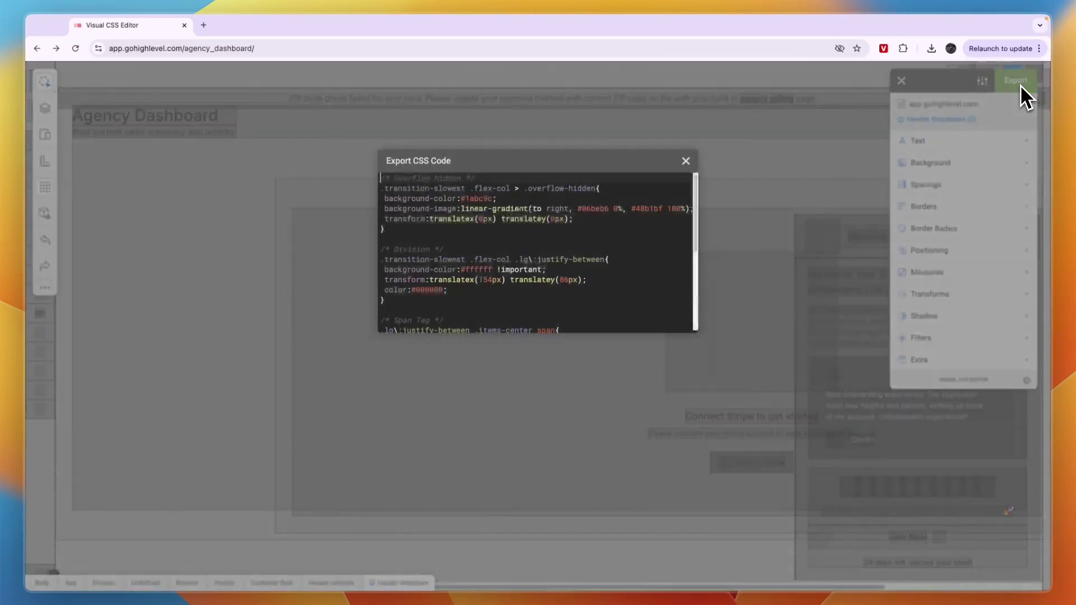
{"action": "scroll", "coordinate": [528, 271], "scroll_direction": "down", "scroll_amount": 4}
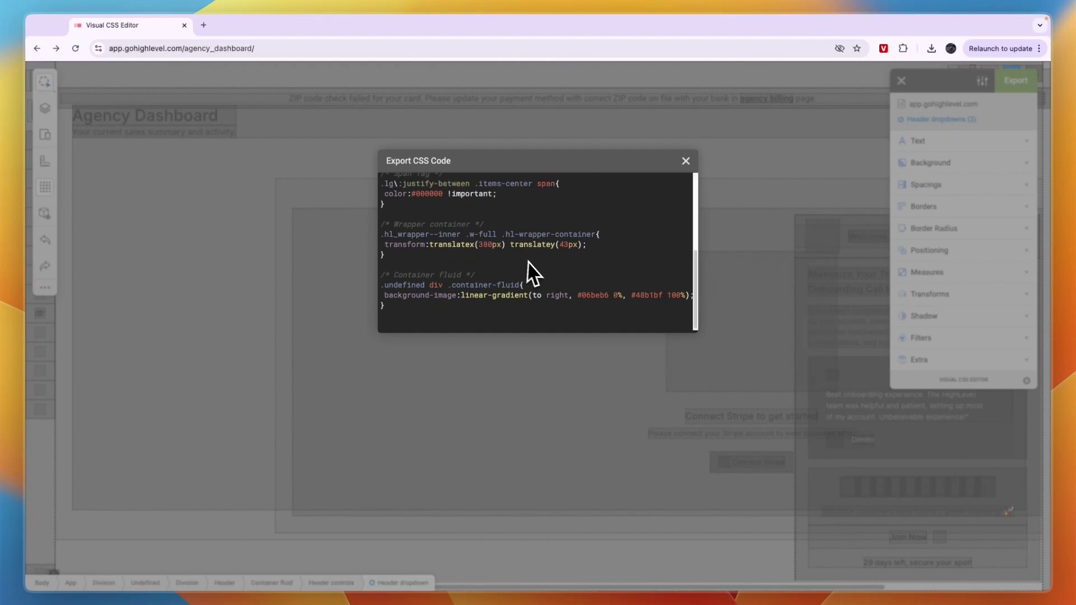
{"action": "left_click_drag", "start_coordinate": [444, 312], "coordinate": [364, 176]}
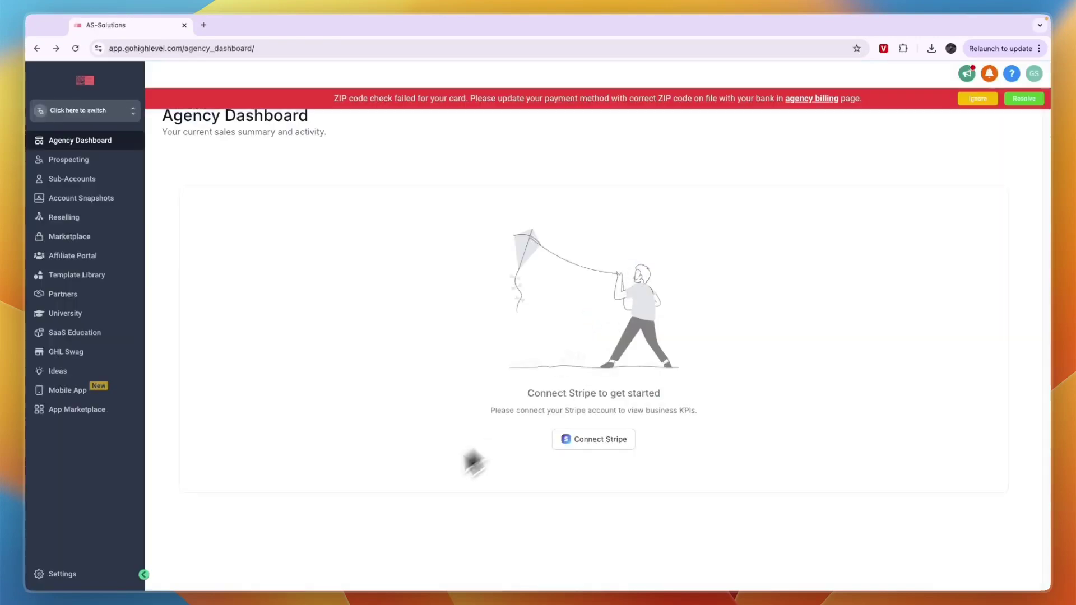
Paste the copied CSS into the Company settings Custom CSS field and save with Update Company
{"action": "left_click", "coordinate": [68, 574]}
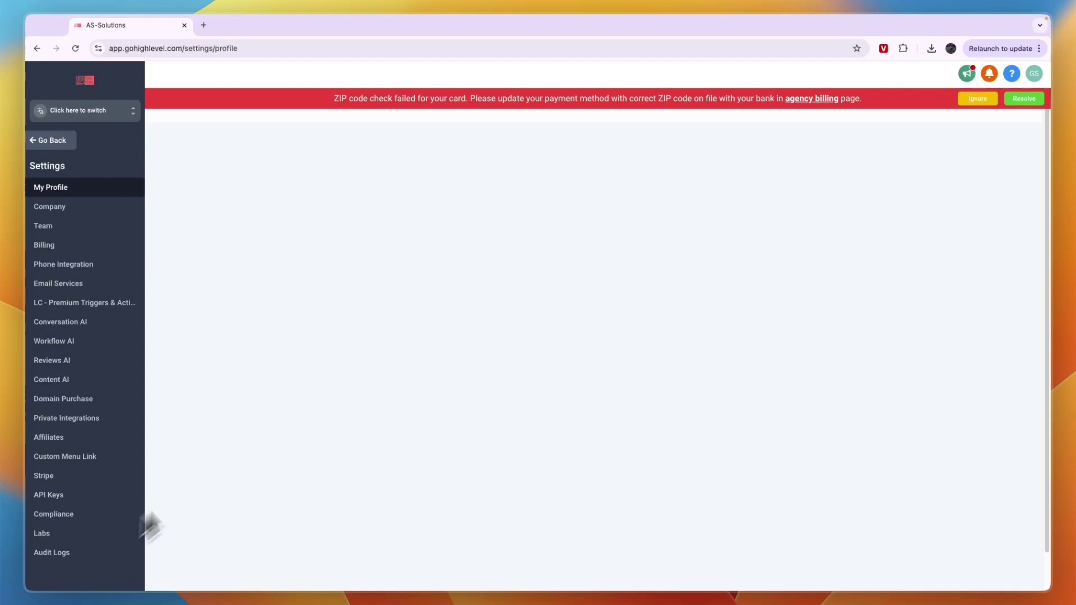
{"action": "left_click", "coordinate": [59, 208]}
{"action": "scroll", "coordinate": [383, 339], "scroll_direction": "down", "scroll_amount": 10}
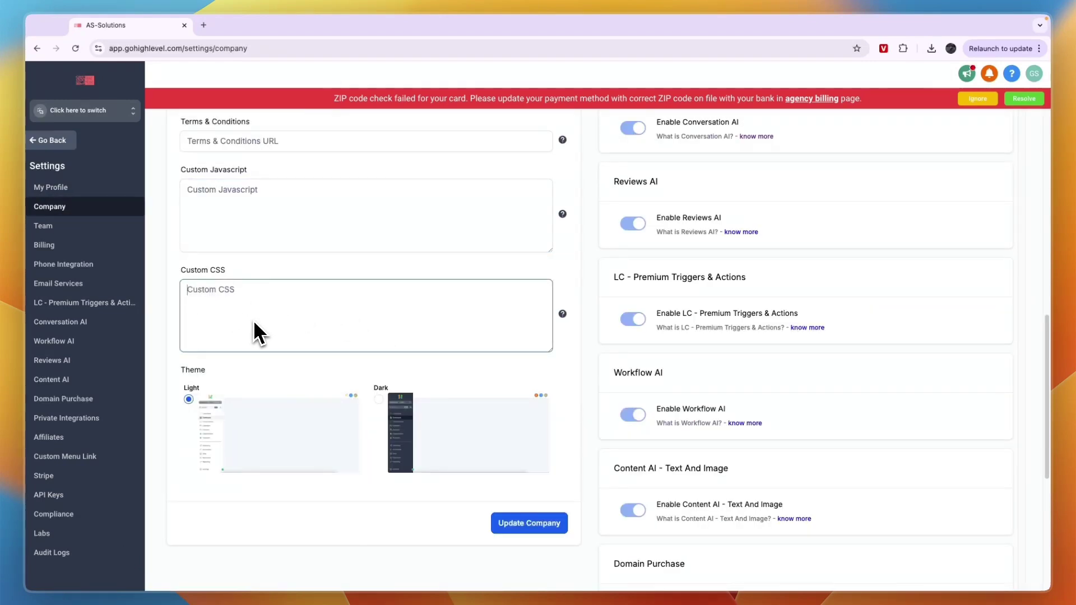
{"action": "key", "text": "ctrl+v"}
{"action": "left_click", "coordinate": [546, 531]}
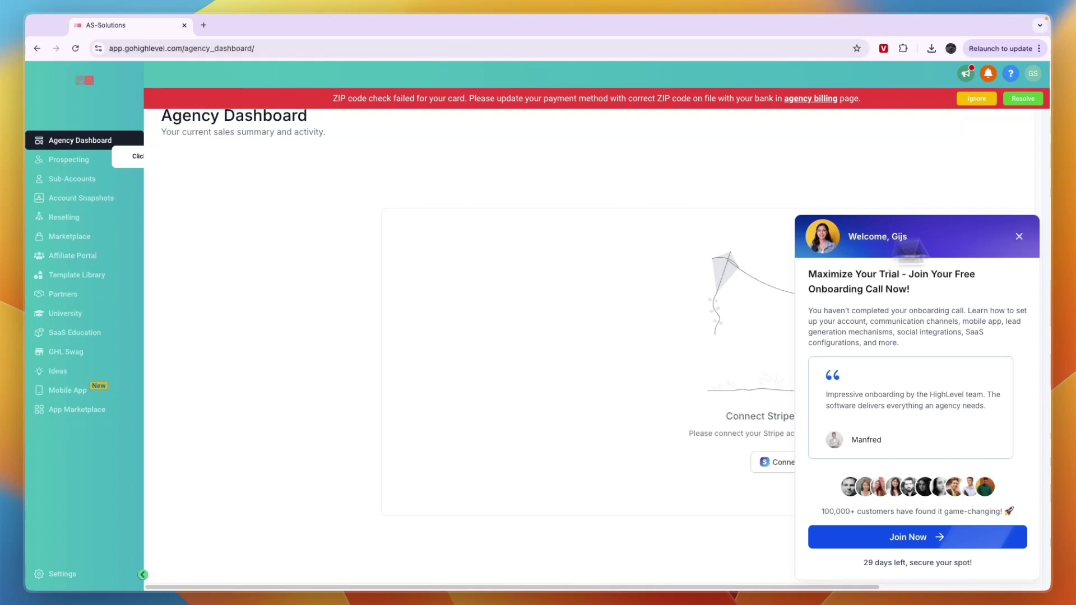
Minimise the Welcome onboarding popup using its X button
{"action": "left_click", "coordinate": [1019, 237]}
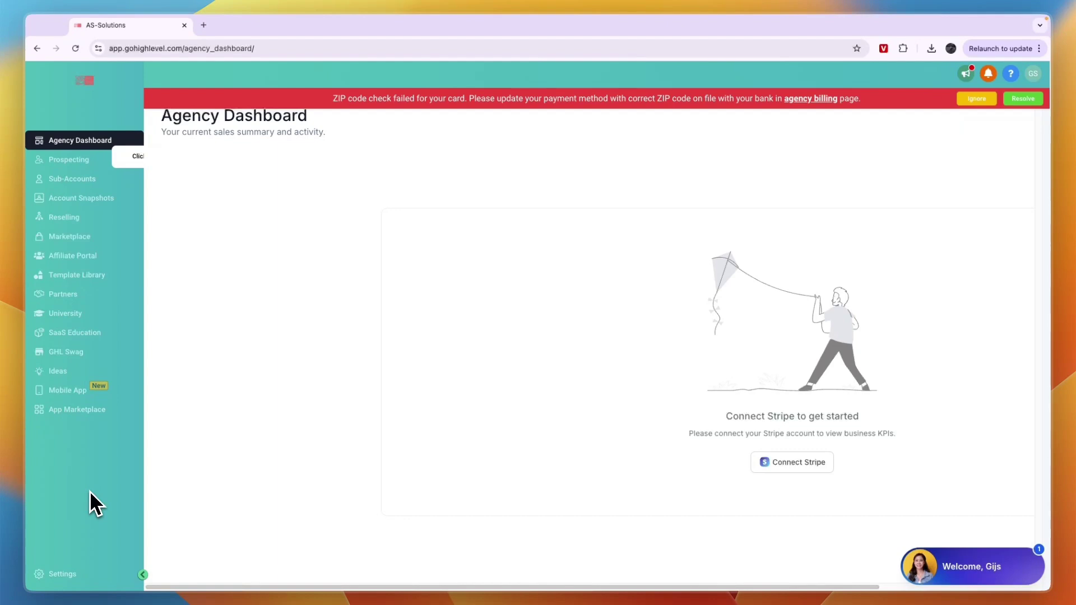
{"action": "left_click", "coordinate": [903, 48]}
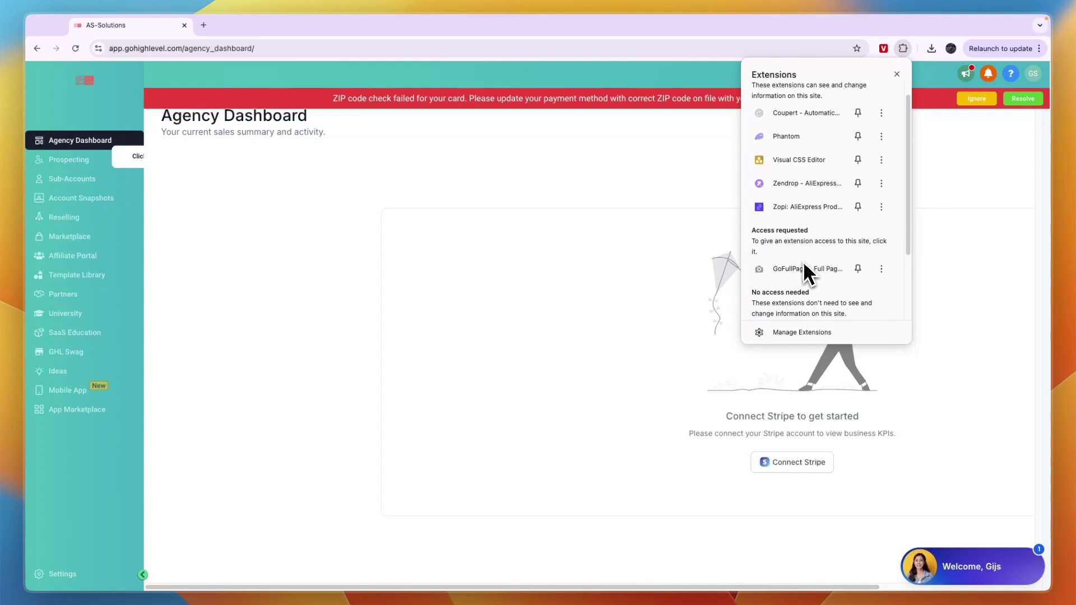
{"action": "left_click", "coordinate": [677, 173]}
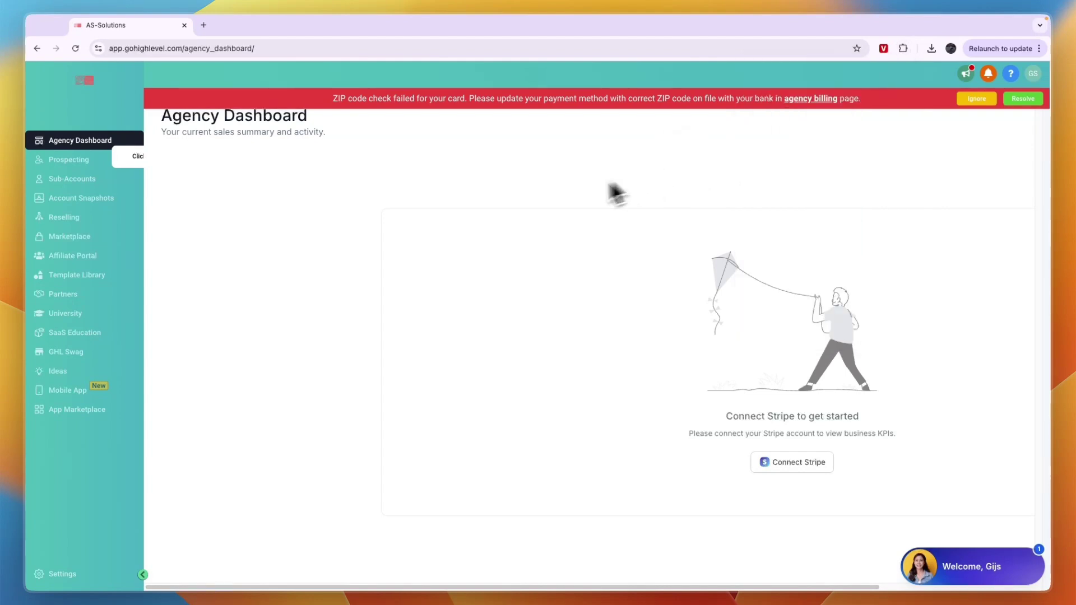